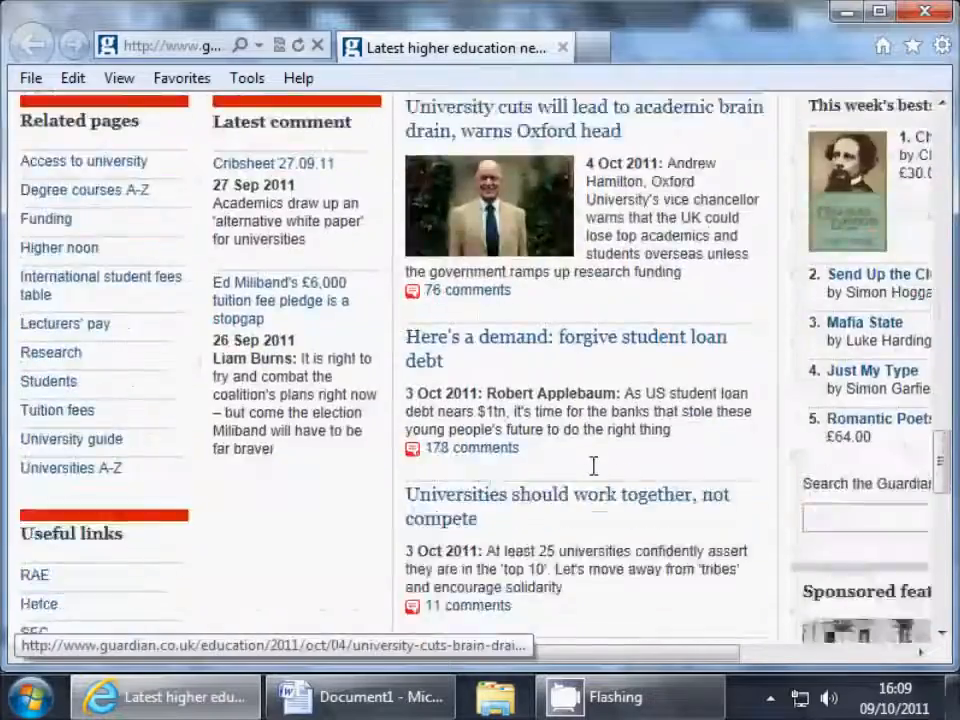
Look over the full length and width of the Guardian Higher education page, including its footer.
scroll(600, 500, "down", 2)
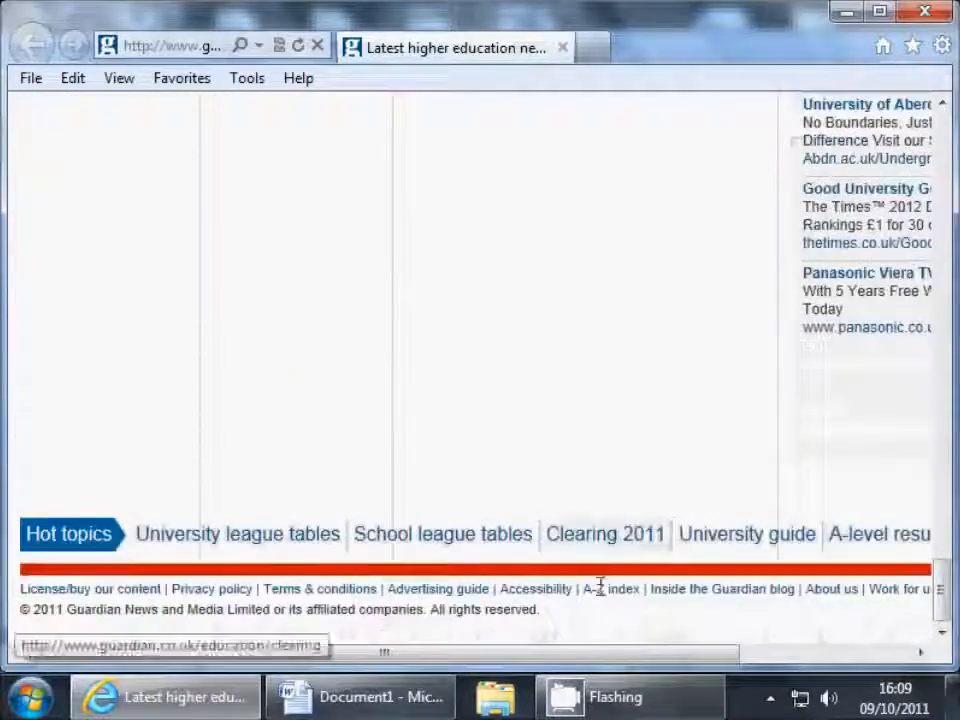
left_click_drag(621, 653, 791, 653)
scroll(757, 475, "up", 15)
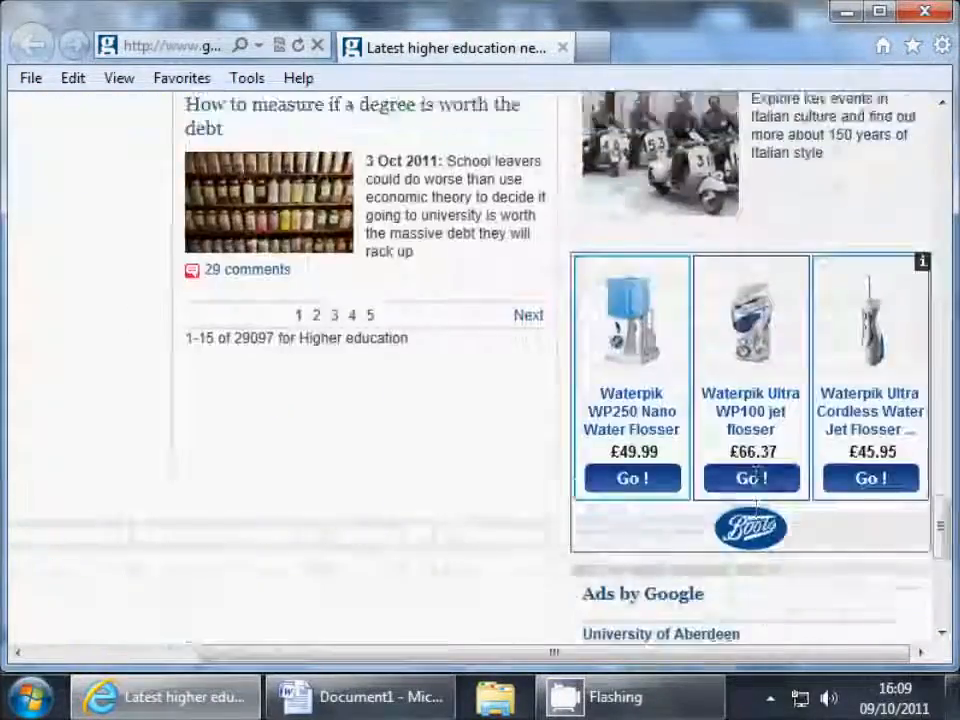
scroll(759, 475, "up", 15)
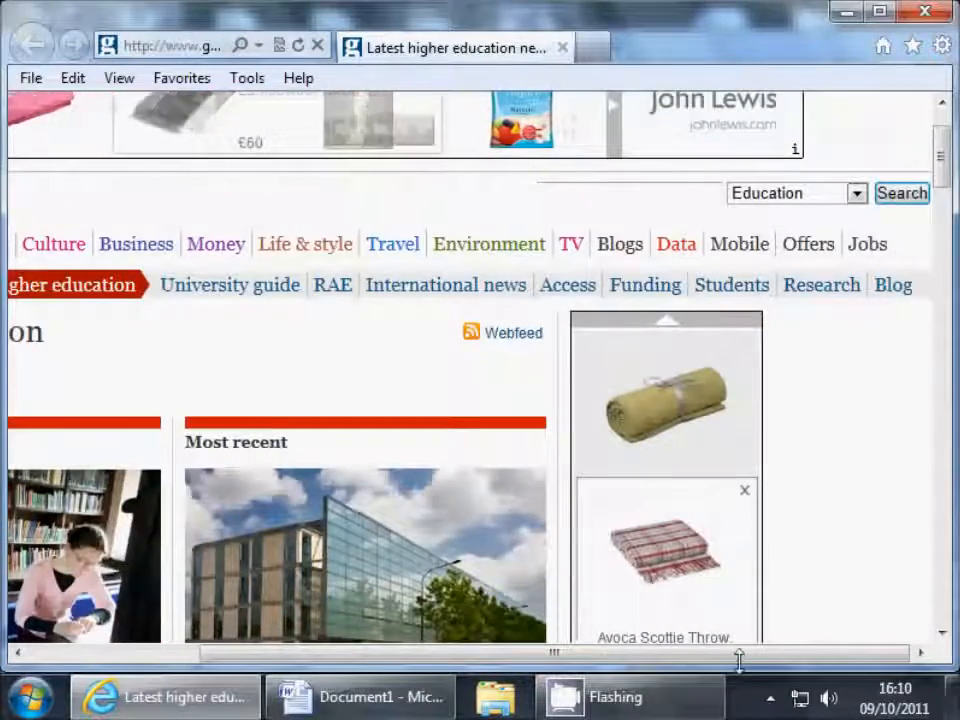
Open the top story "Super-elite universities leaving the rest behind" to view its author and date details, and return to the Higher education page.
left_click_drag(739, 652, 400, 630)
scroll(425, 470, "down", 1)
scroll(425, 470, "down", 3)
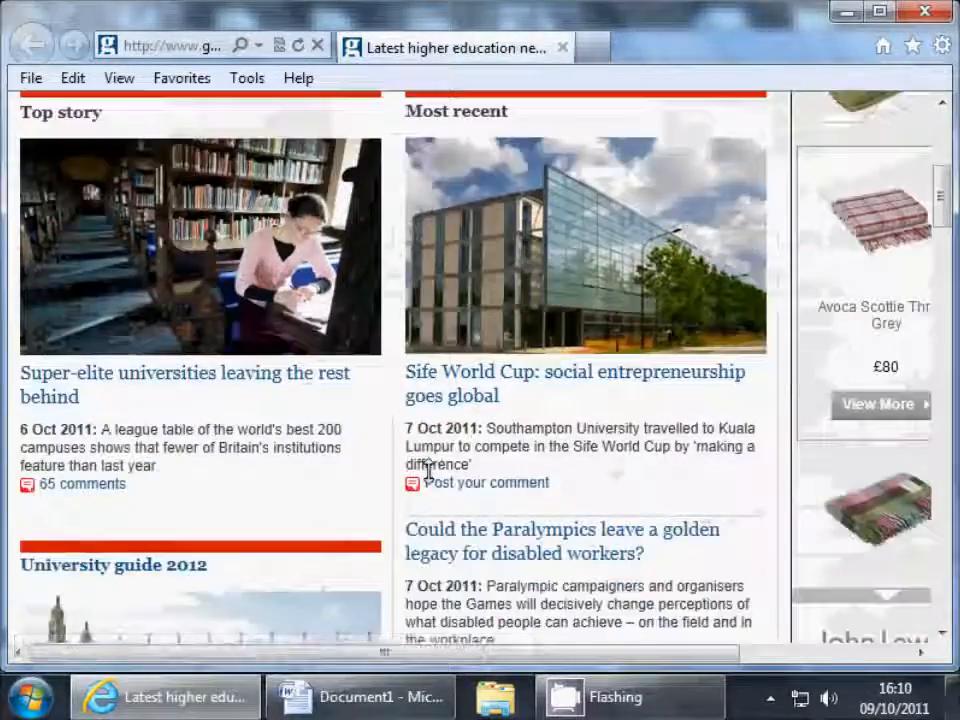
scroll(426, 467, "up", 1)
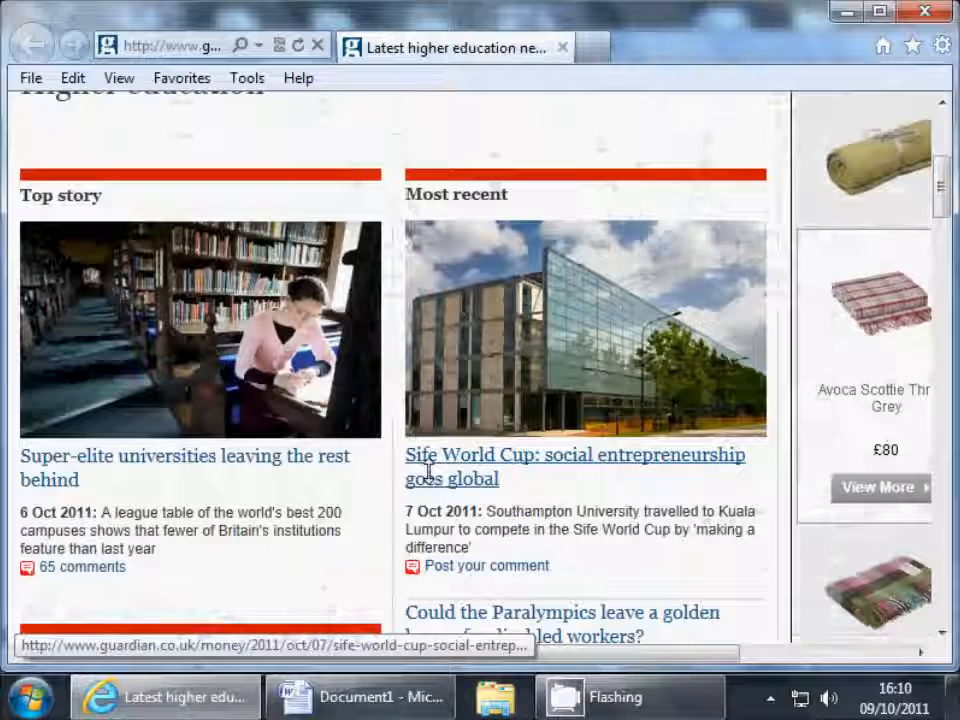
left_click(158, 318)
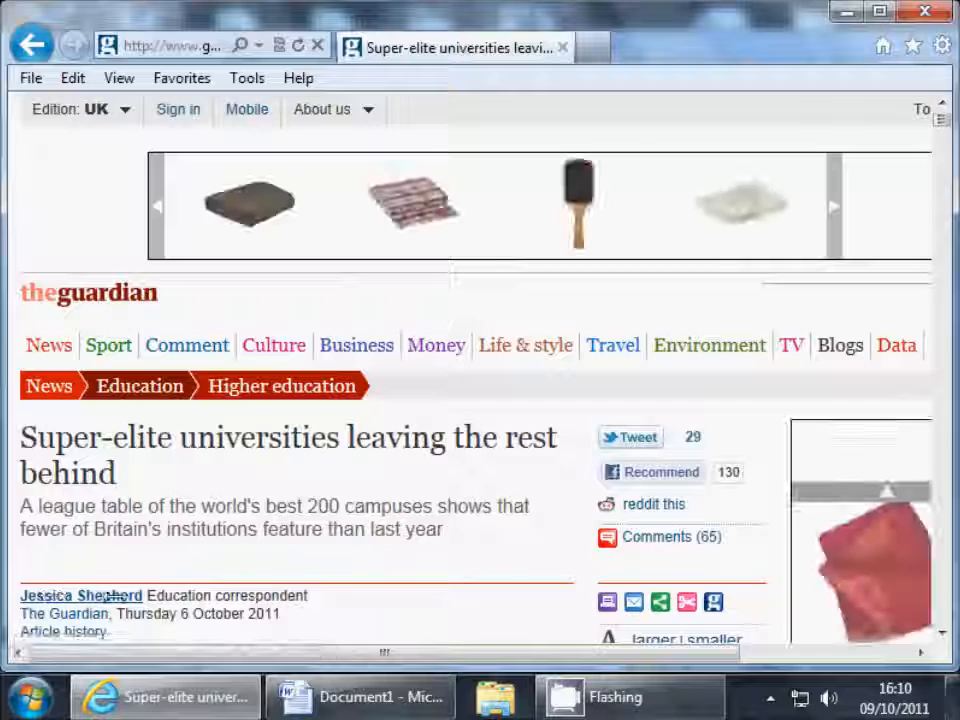
left_click(30, 47)
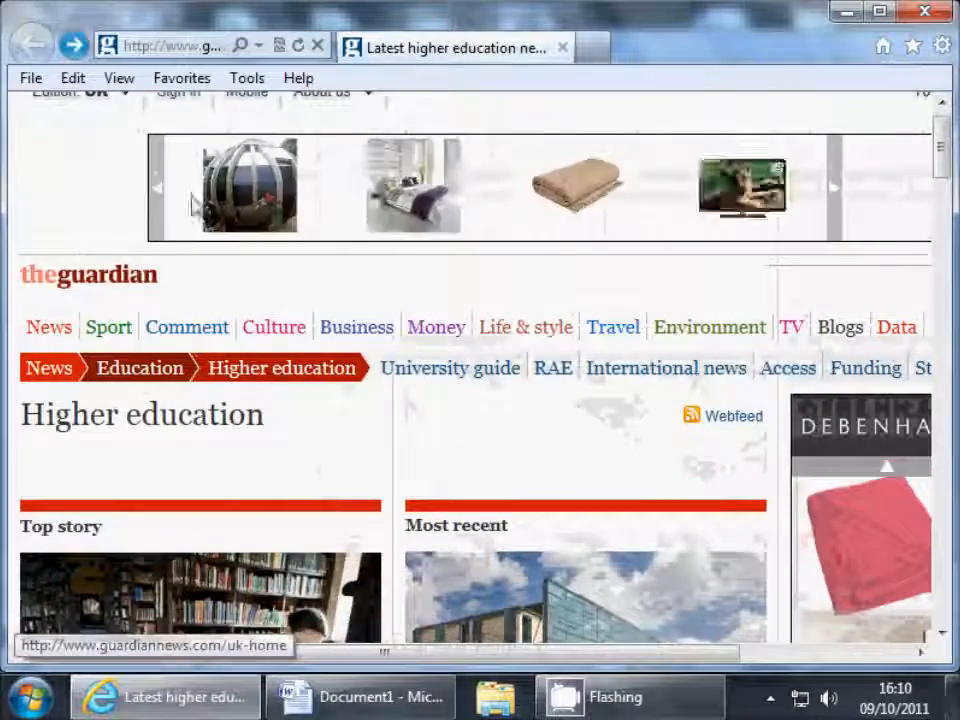
Read through the Higher education page from its heading down to the copyright line in the footer.
scroll(462, 431, "down", 1)
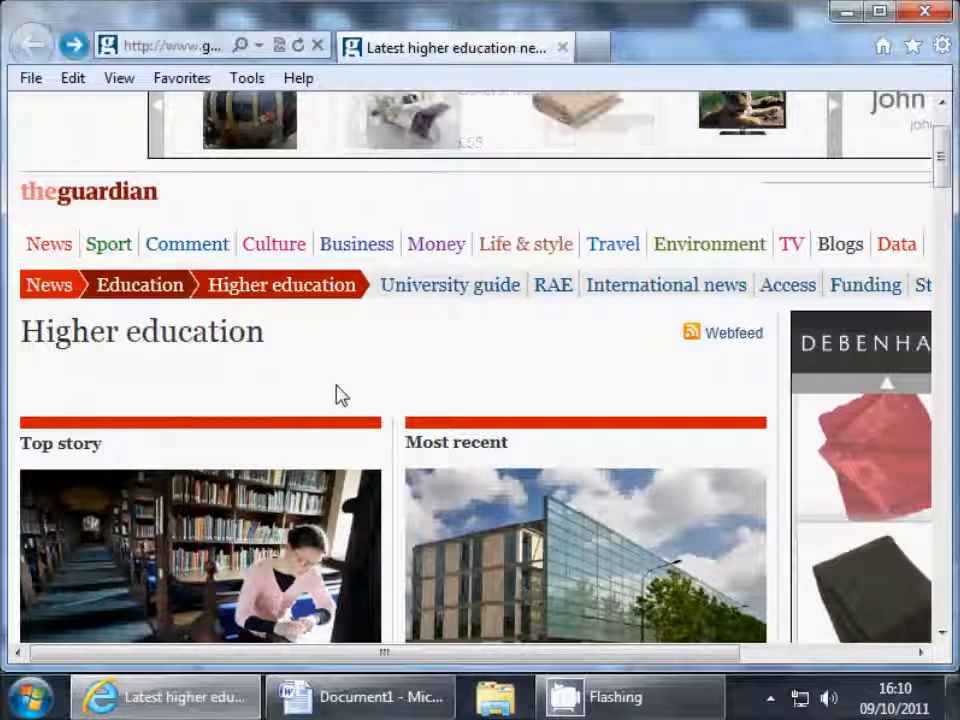
scroll(336, 394, "down", 3)
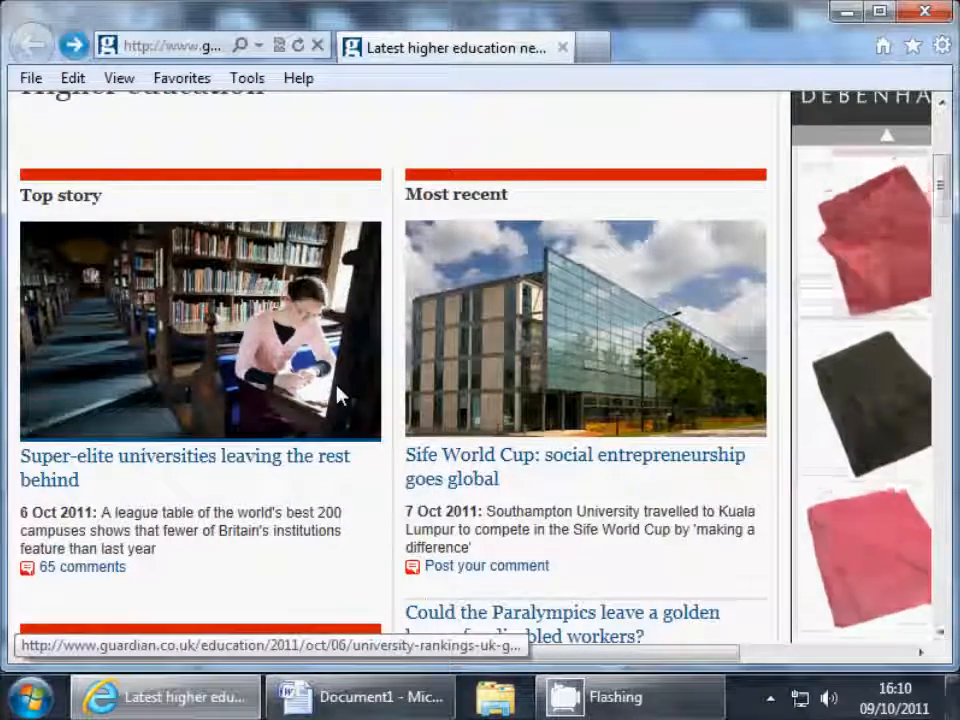
scroll(338, 395, "down", 5)
scroll(338, 395, "down", 20)
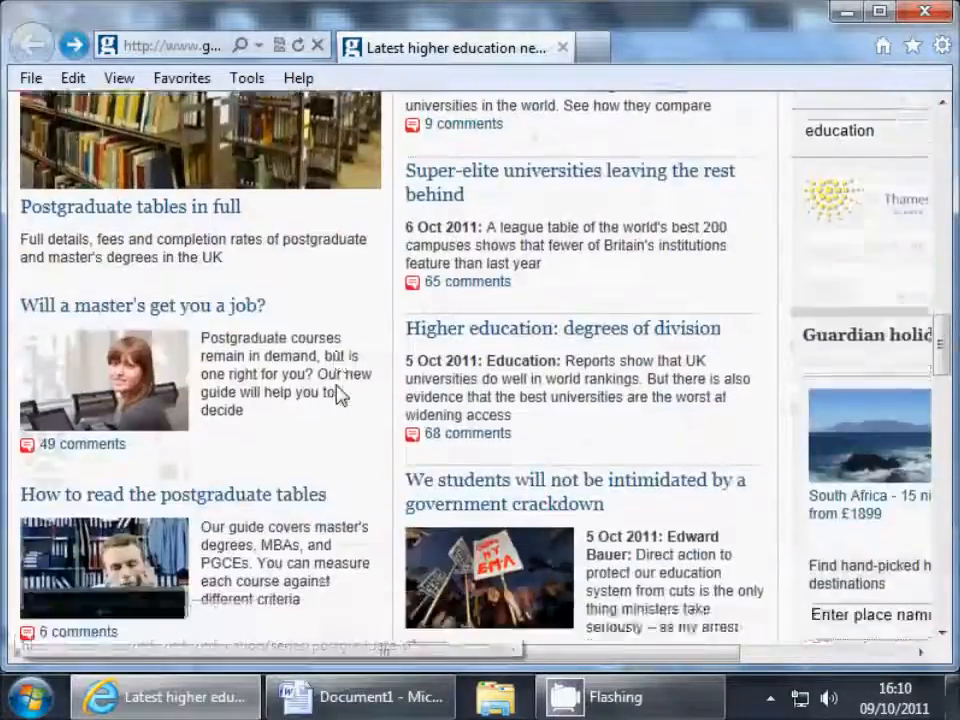
scroll(338, 395, "down", 10)
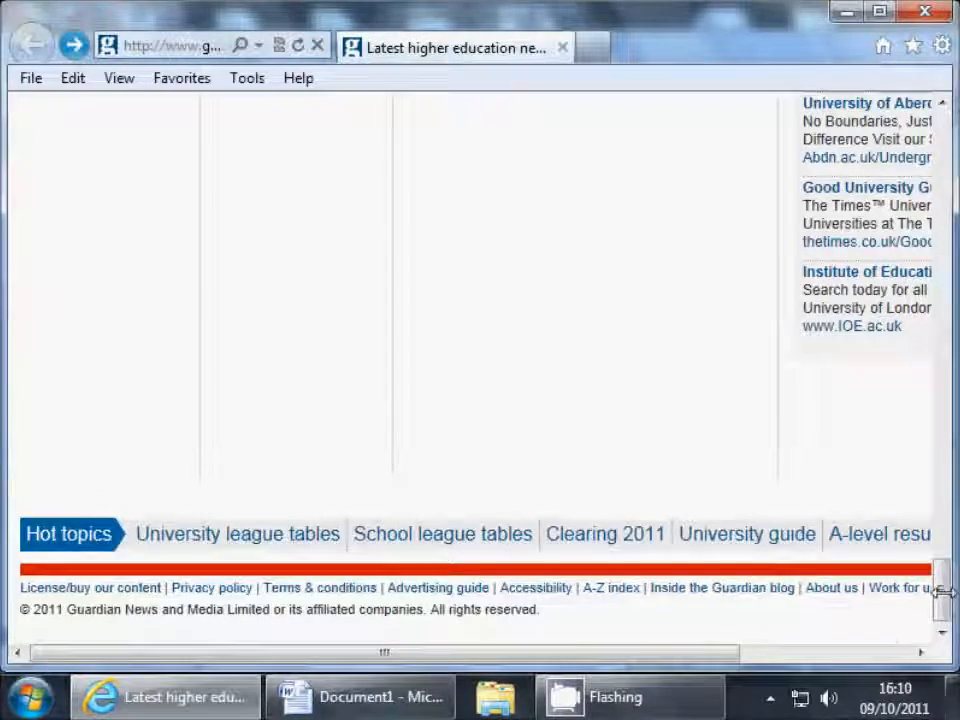
Check the byline of the top story on super-elite universities once more and return to the Higher education page.
left_click_drag(945, 568, 943, 140)
scroll(118, 393, "down", 3)
left_click(118, 393)
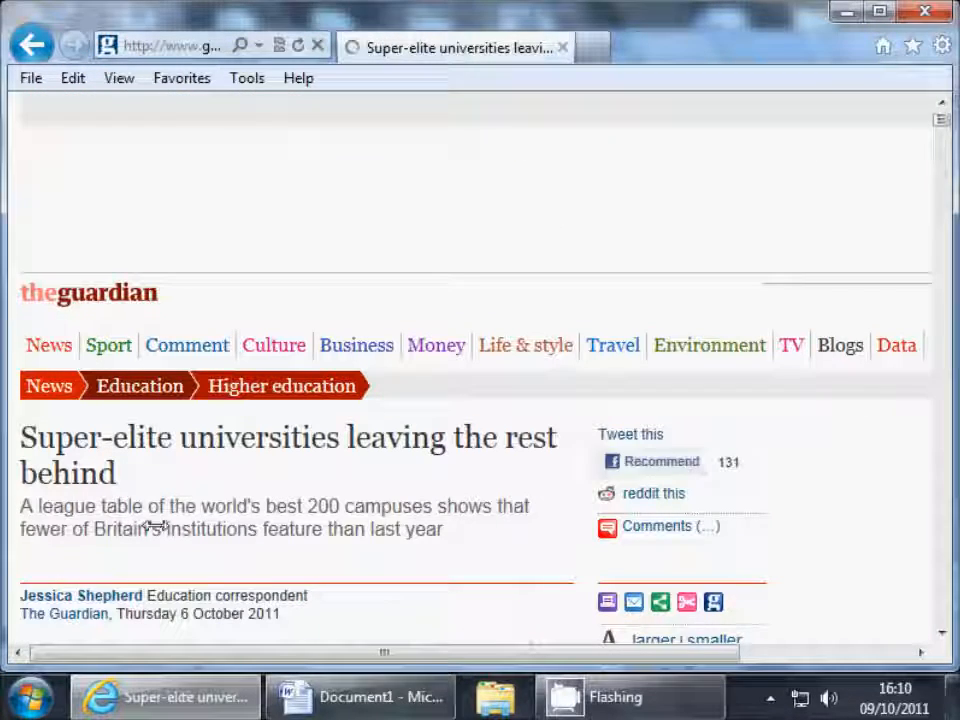
left_click(32, 44)
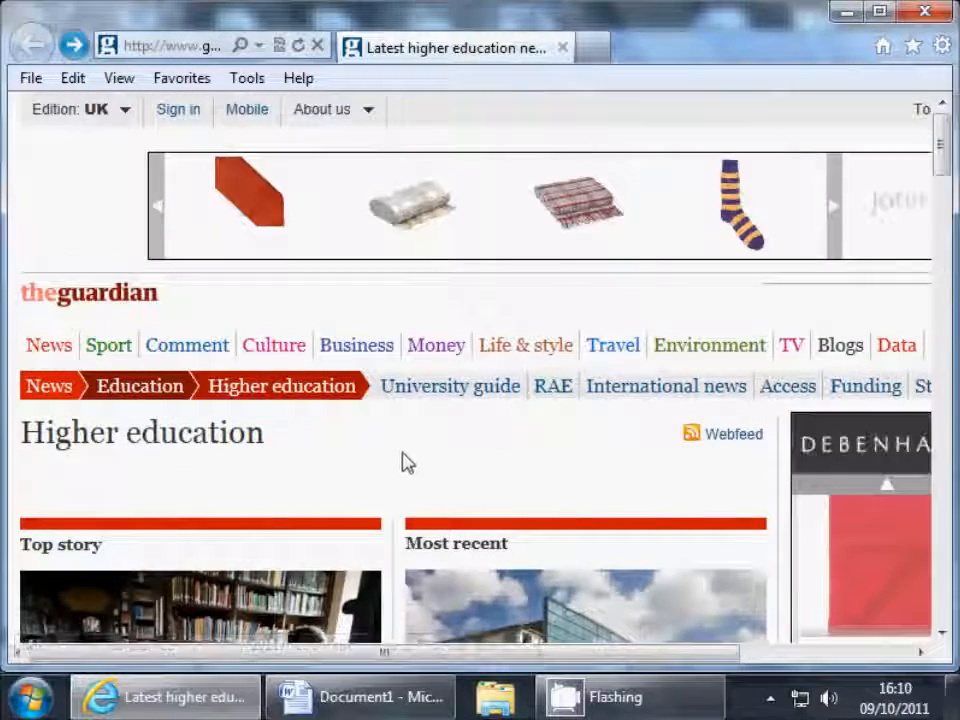
Switch to the Word document and start a new reference below the web address with "Guardian (2011)".
mouse_move(145, 122)
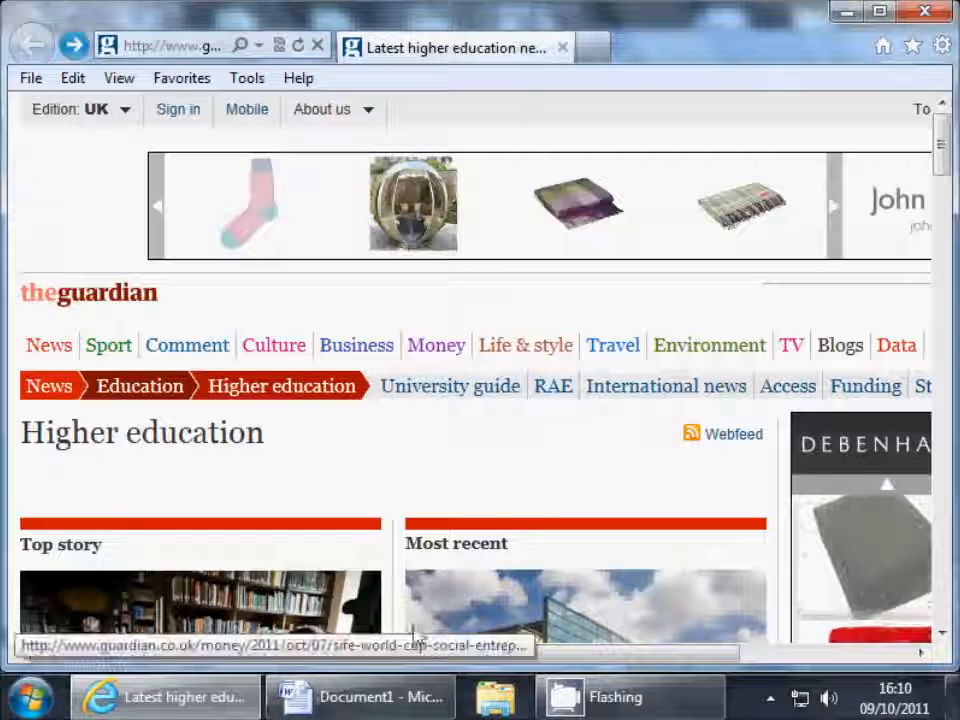
left_click(386, 701)
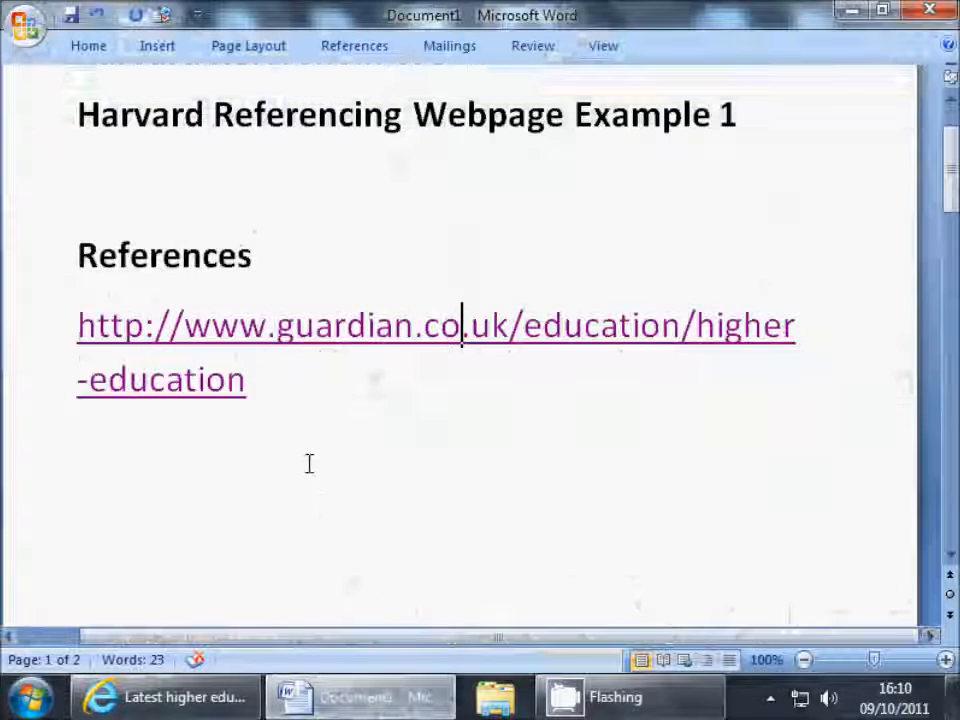
left_click(173, 487)
key("Return")
type("G")
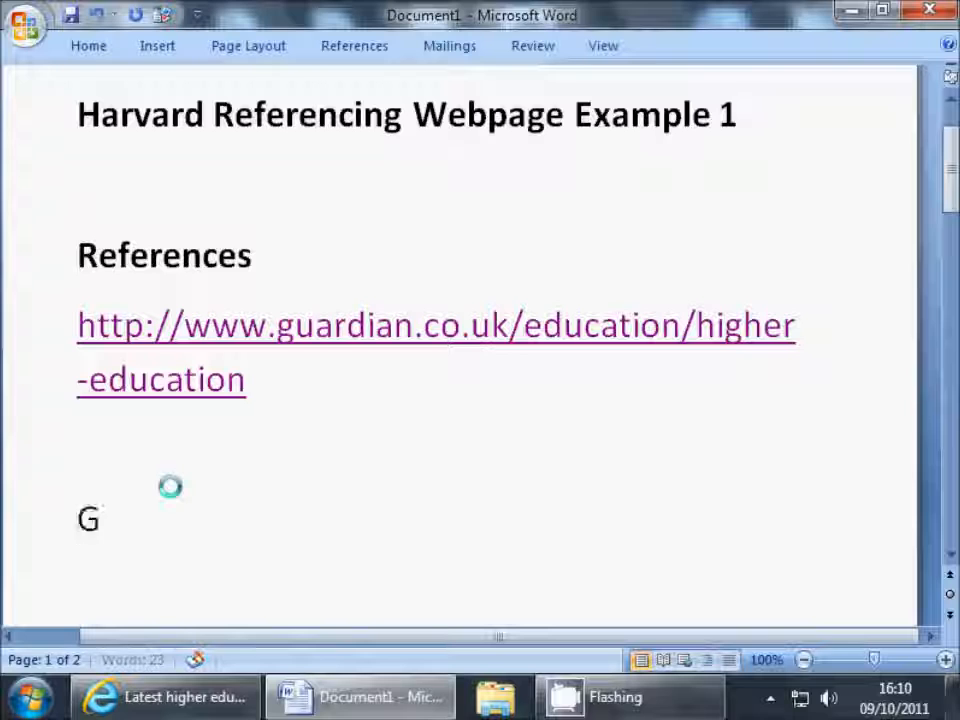
type("uardian (")
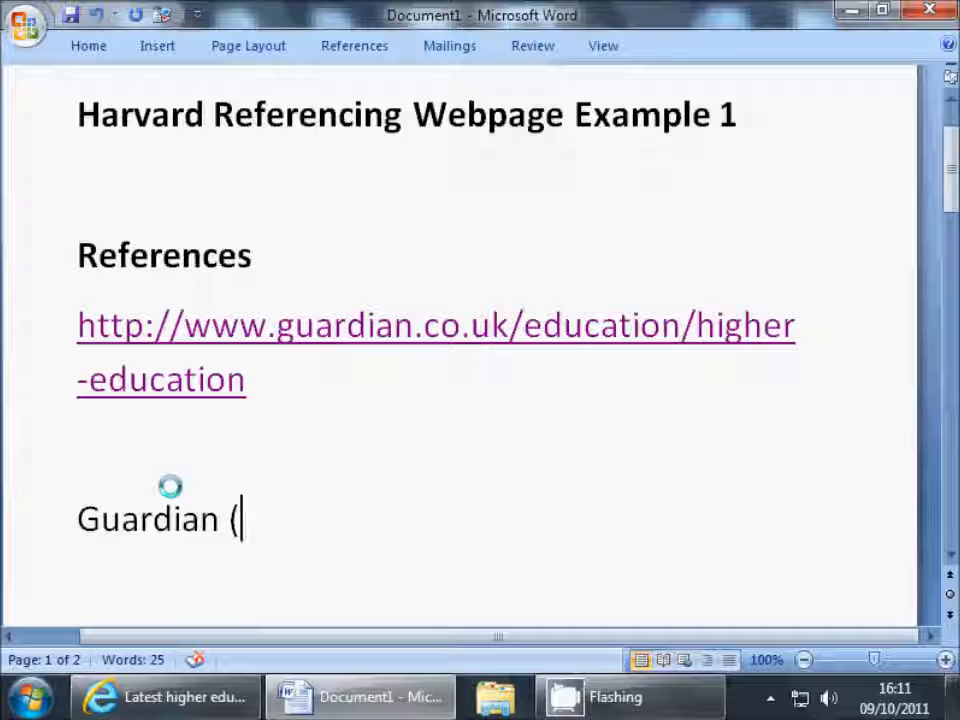
type("011)")
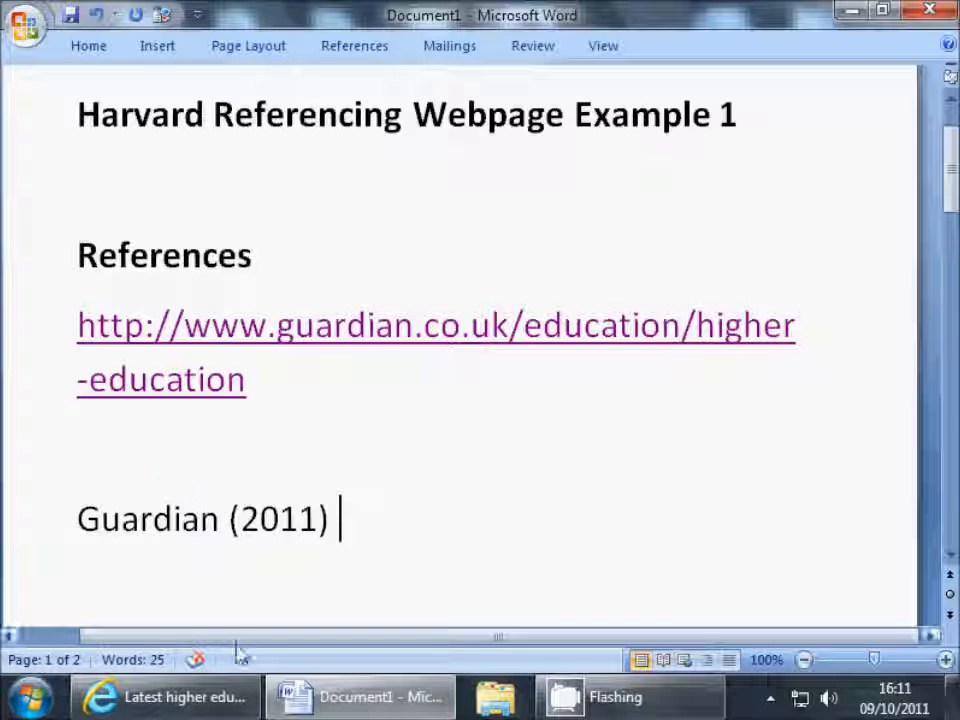
Switch to the browser and check the Guardian page for the title to use in the reference.
left_click(214, 698)
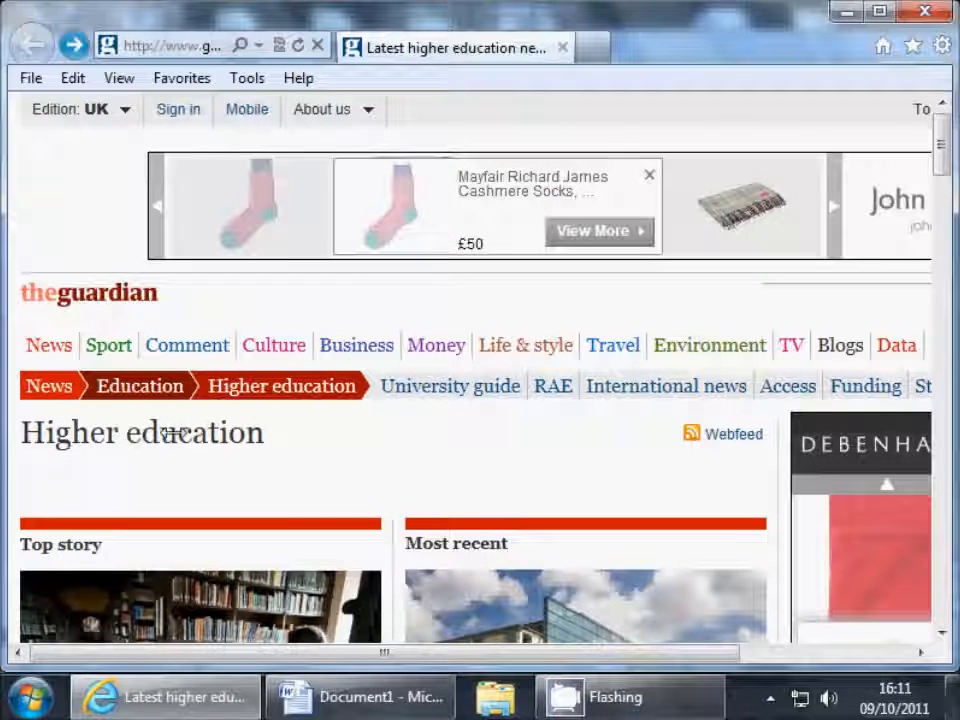
scroll(287, 512, "down", 20)
scroll(287, 512, "up", 5)
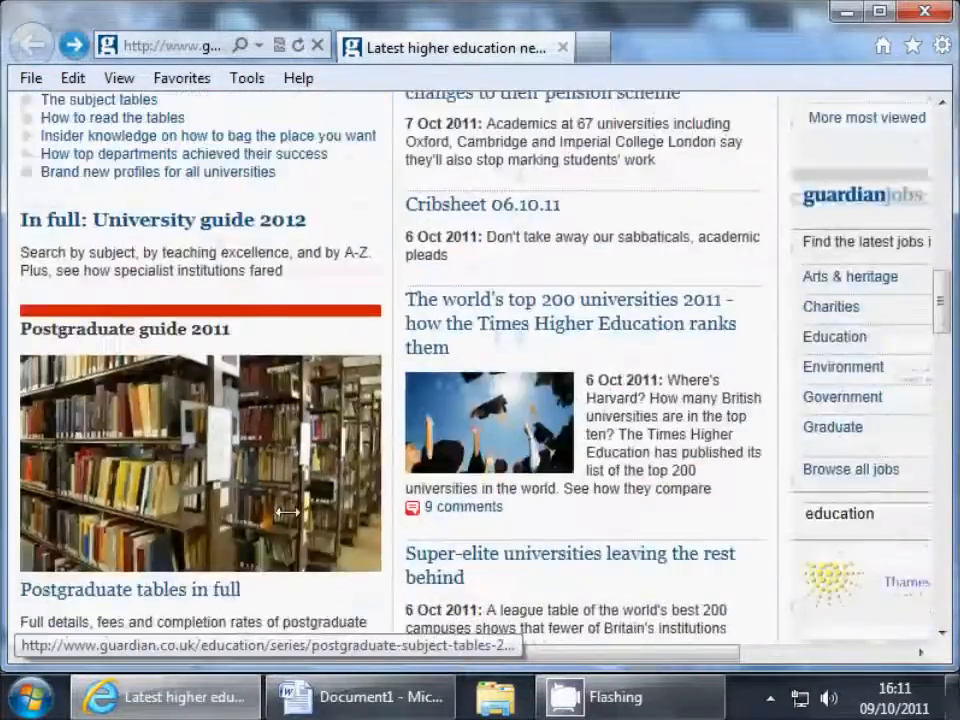
scroll(287, 512, "up", 12)
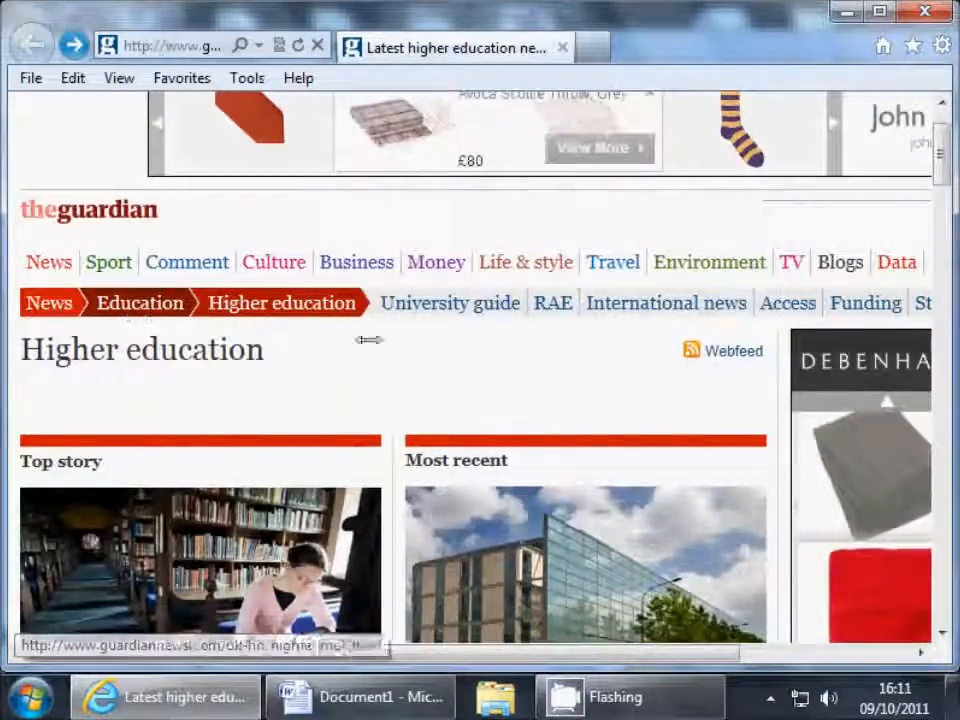
Return to the Word document and add the page title “Higher Education” in double quotation marks after the year.
left_click(325, 700)
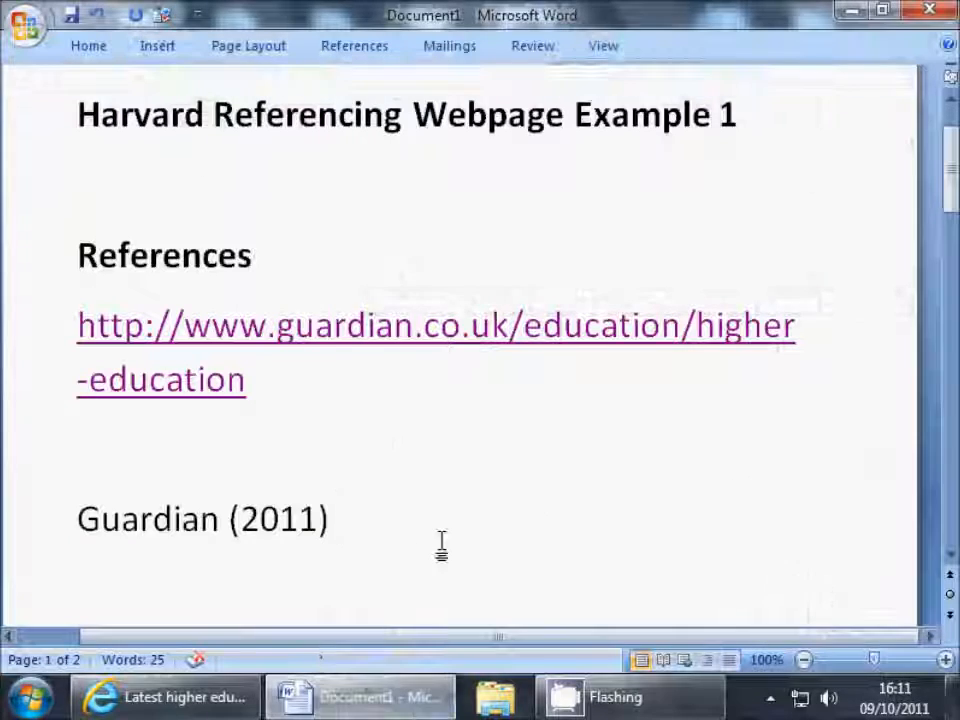
type("\"")
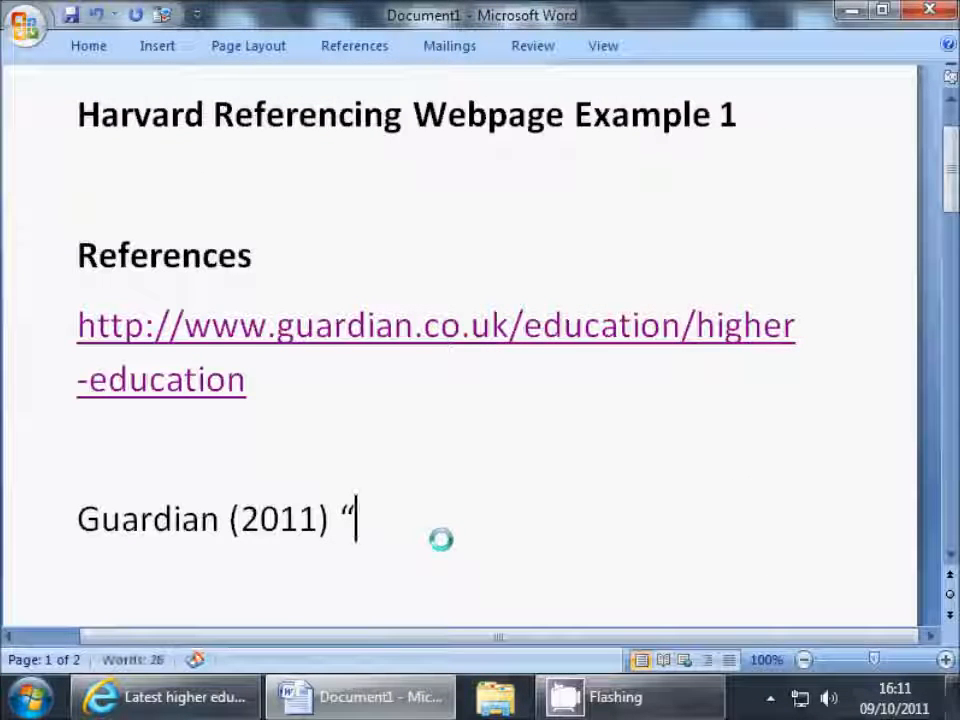
type("The")
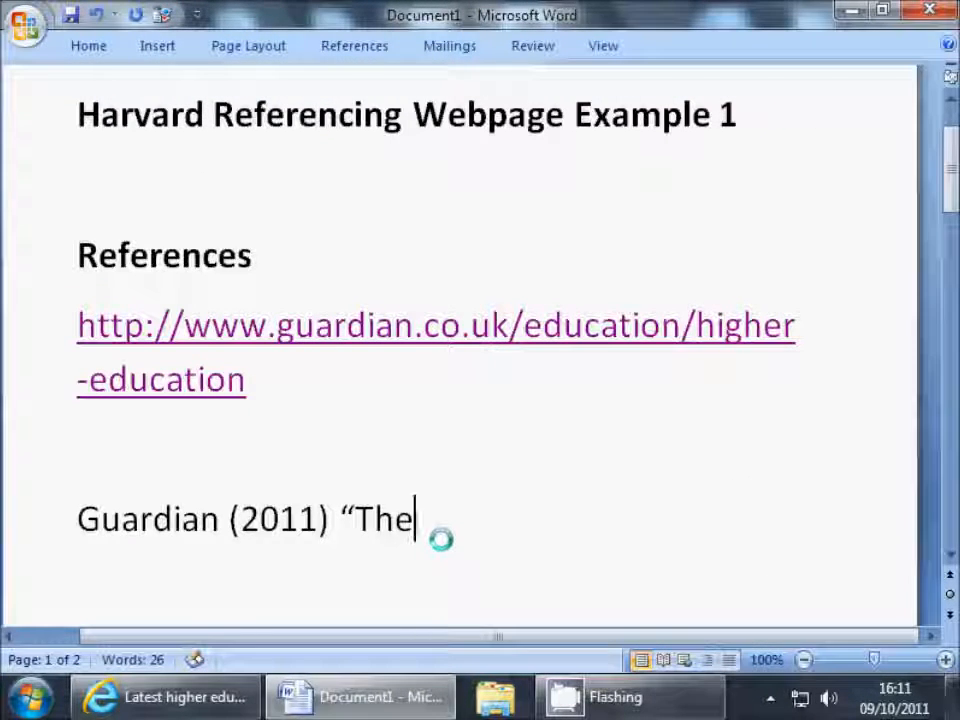
key("ctrl+shift+Left")
type("H")
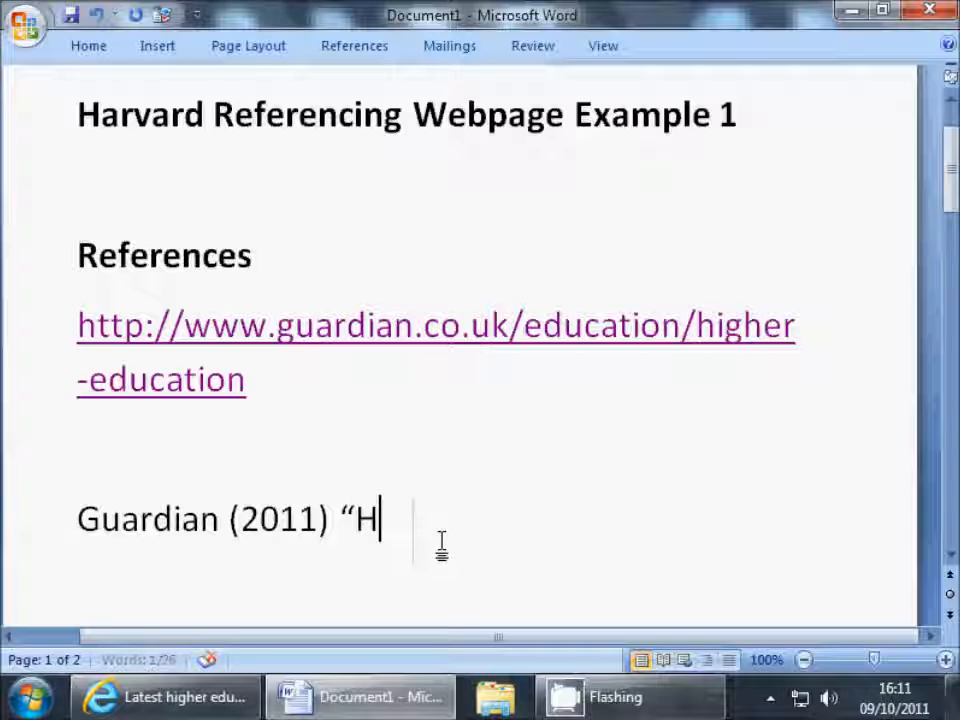
type("igher Education\"")
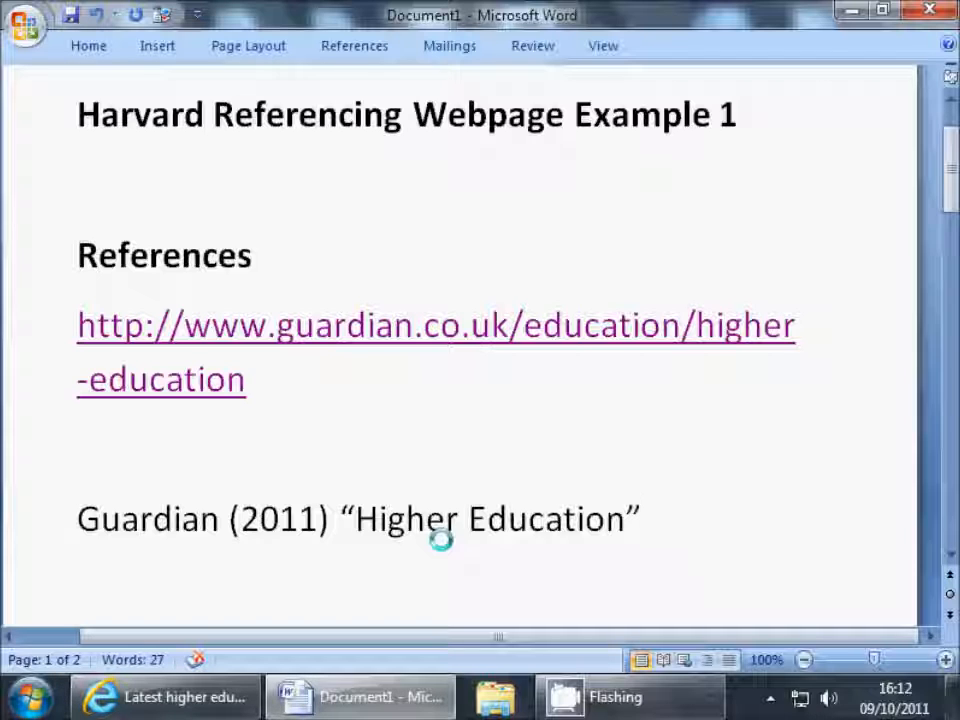
Add "Available at:" after the quoted title in the reference.
type("Ava")
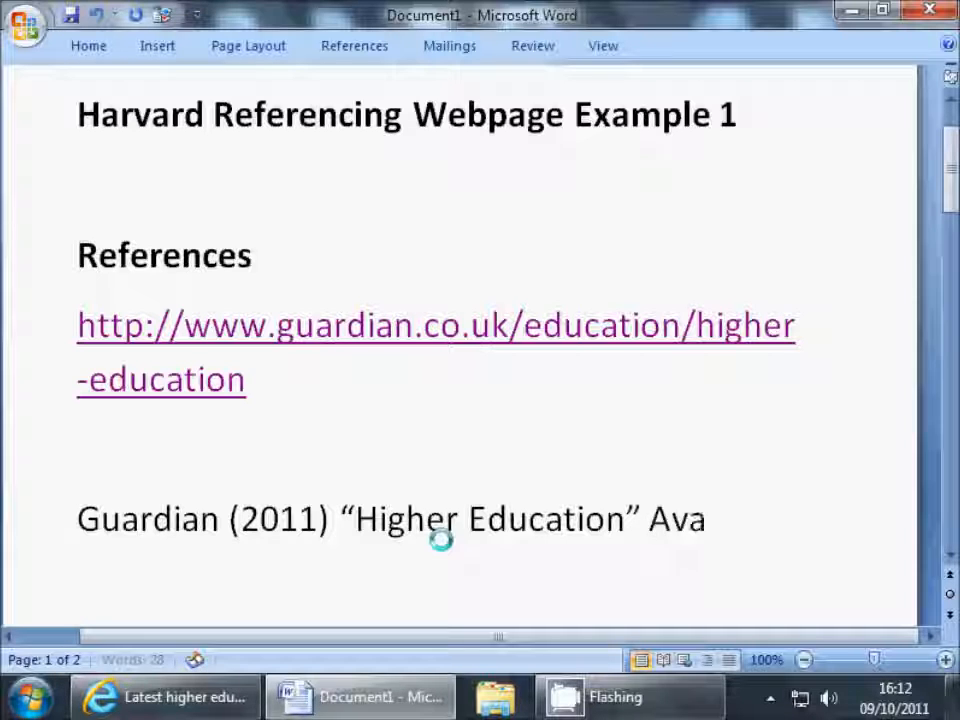
type("ilasb")
key("BackSpace")
type("le at:")
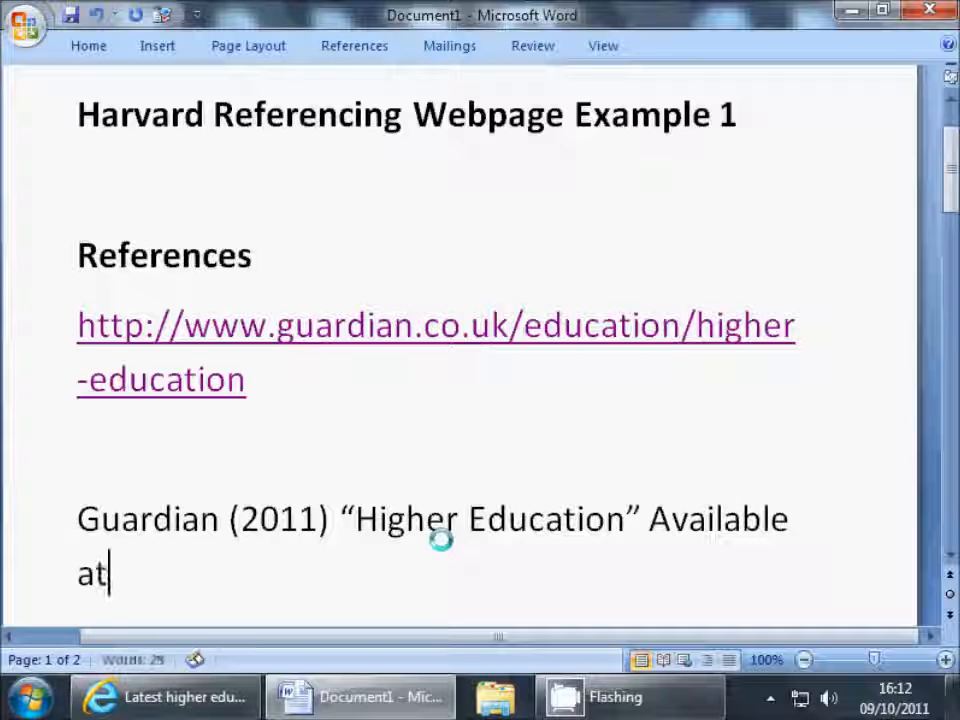
Copy the Guardian web address from under the References heading and paste it after "Available at:".
key("Up")
key("Up")
key("Up")
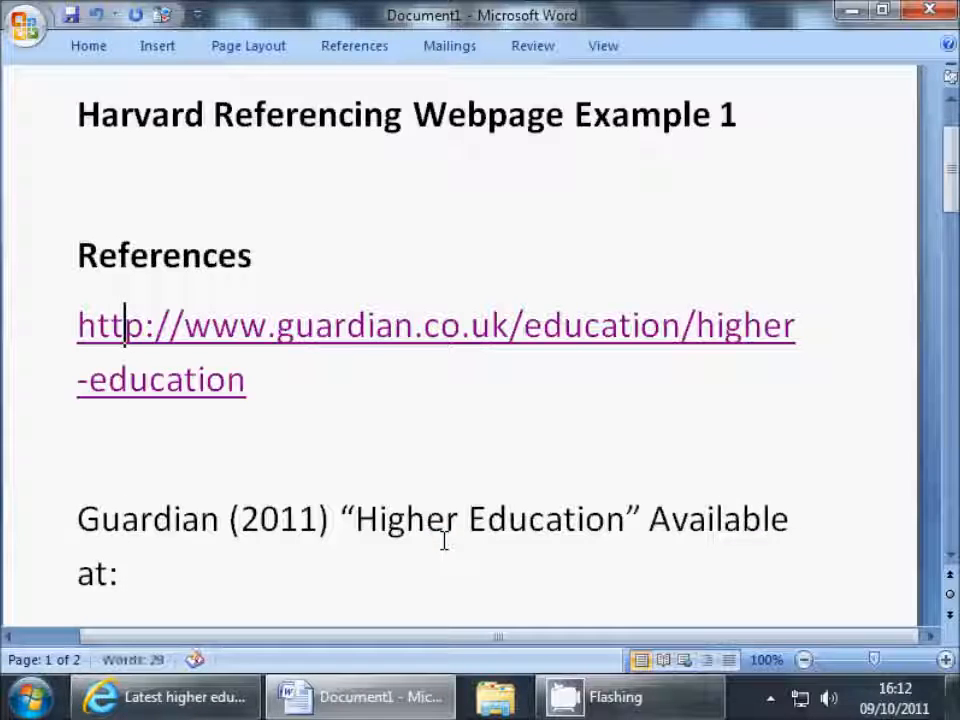
key("Home")
key("ctrl+shift+Down")
key("ctrl+c")
key("Down")
key("Down")
key("Down")
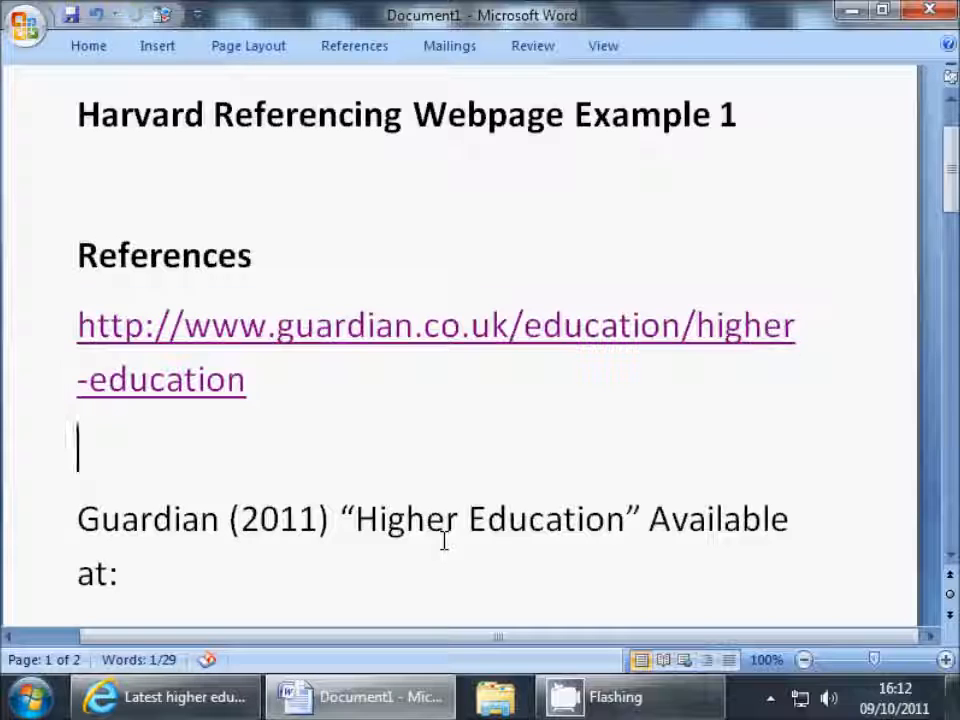
key("ctrl+v")
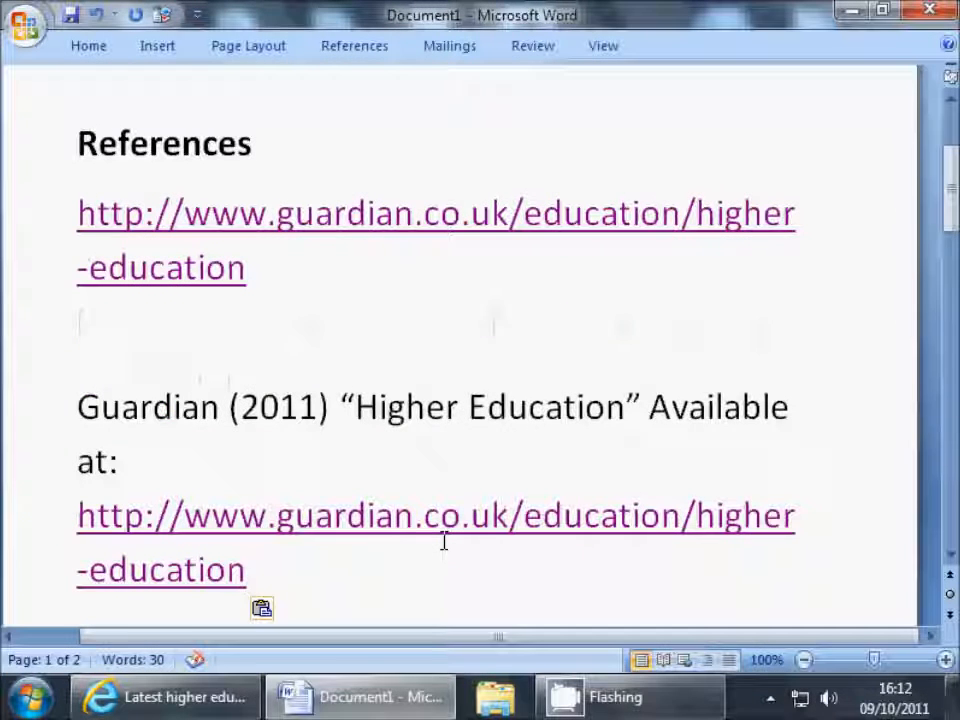
key("Escape")
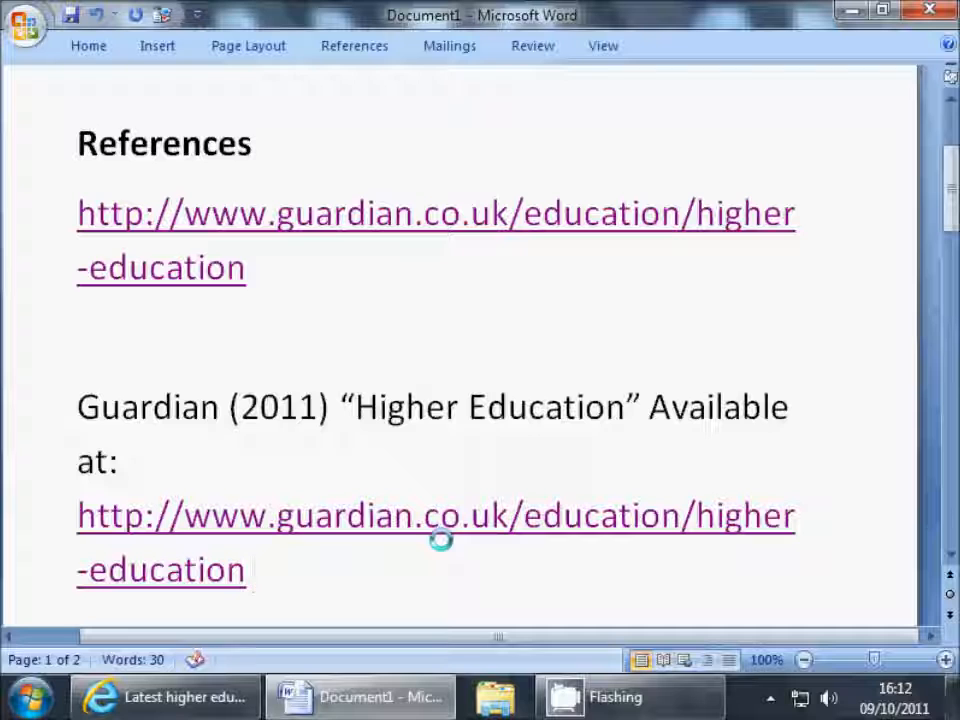
Add "Accessed at: 9 October 2011" after the web address in the reference and end the paragraph.
type("Accessed")
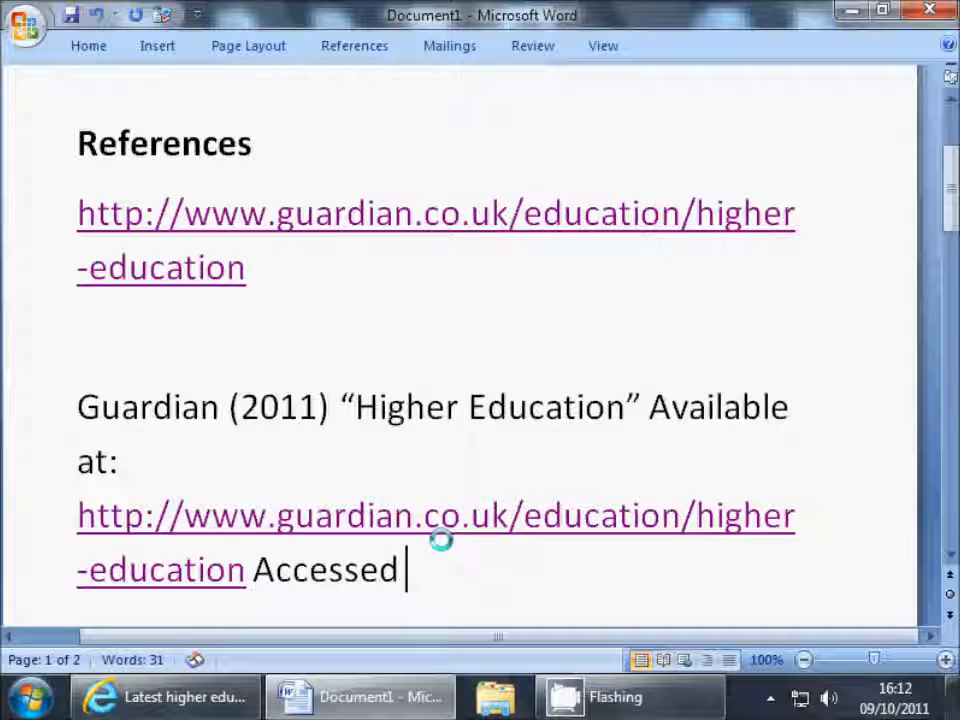
type(" at: ")
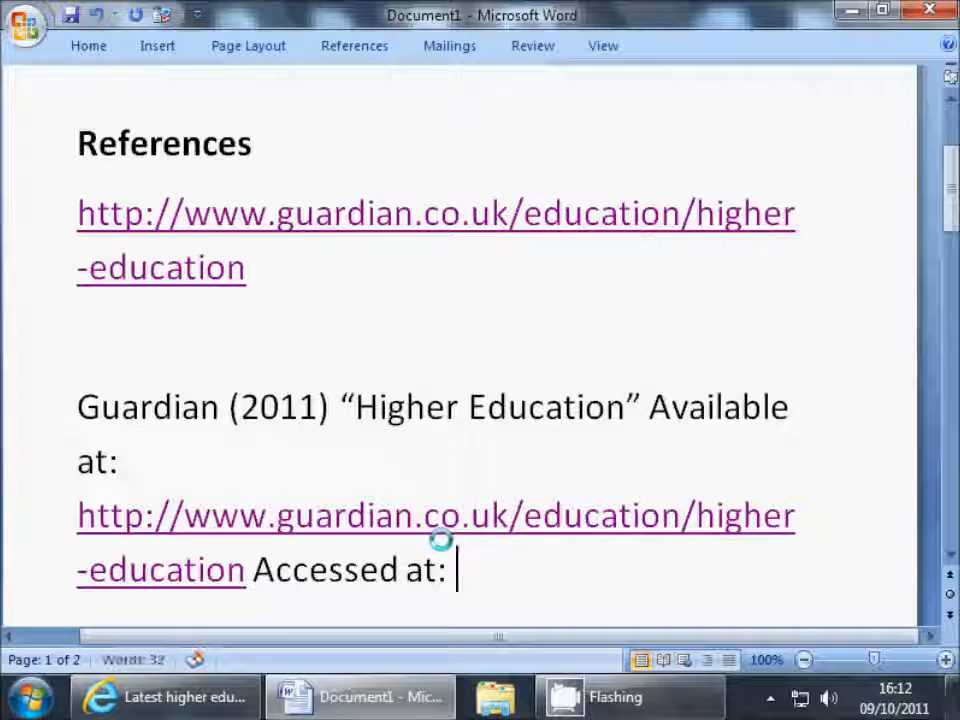
type("9")
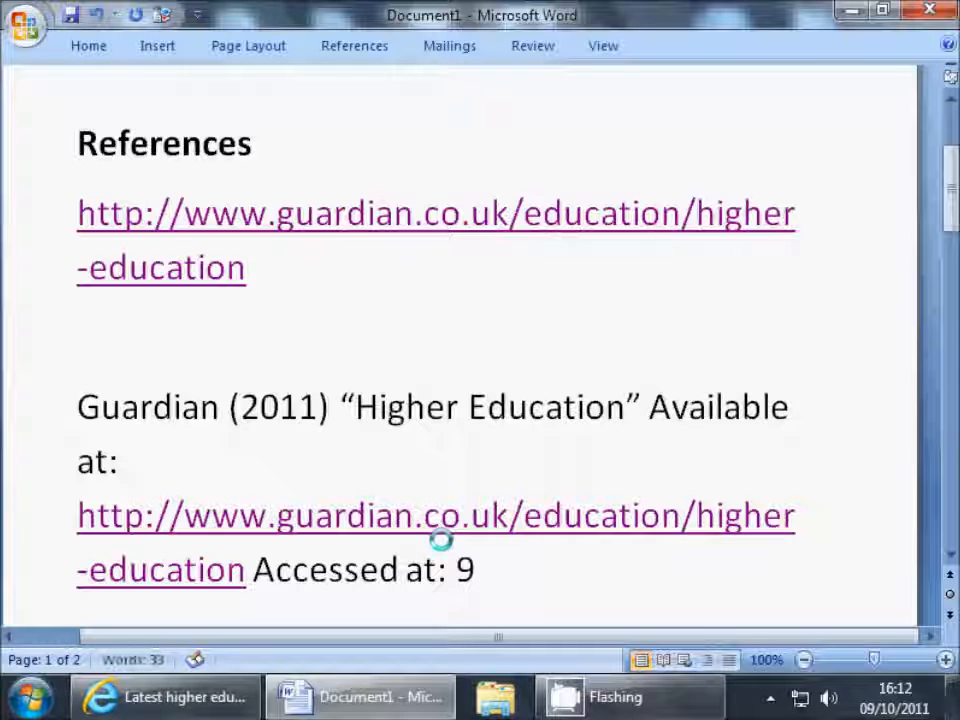
type(" October 2011")
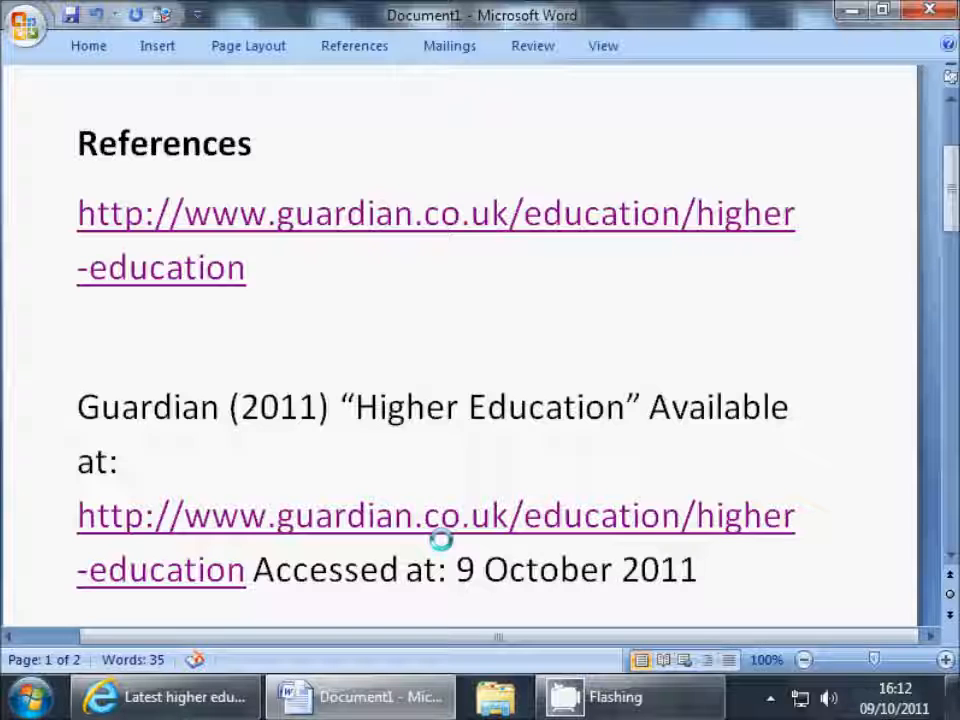
key("Return")
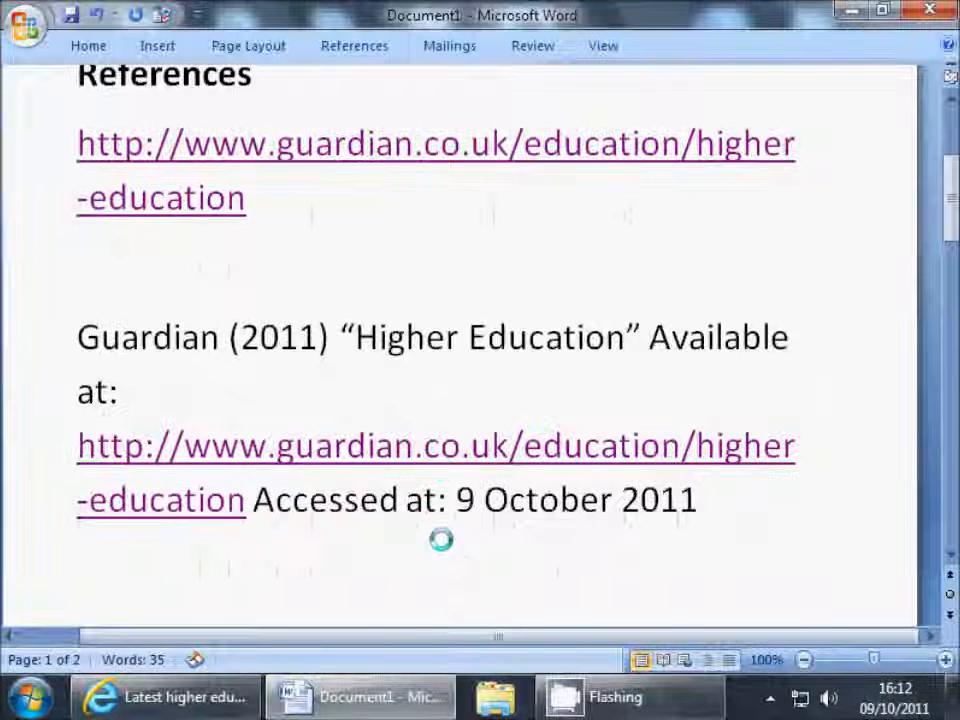
Set the font size of the whole Guardian reference to 18.
key("shift+Up")
key("shift+Up")
key("shift+Up")
key("shift+Up")
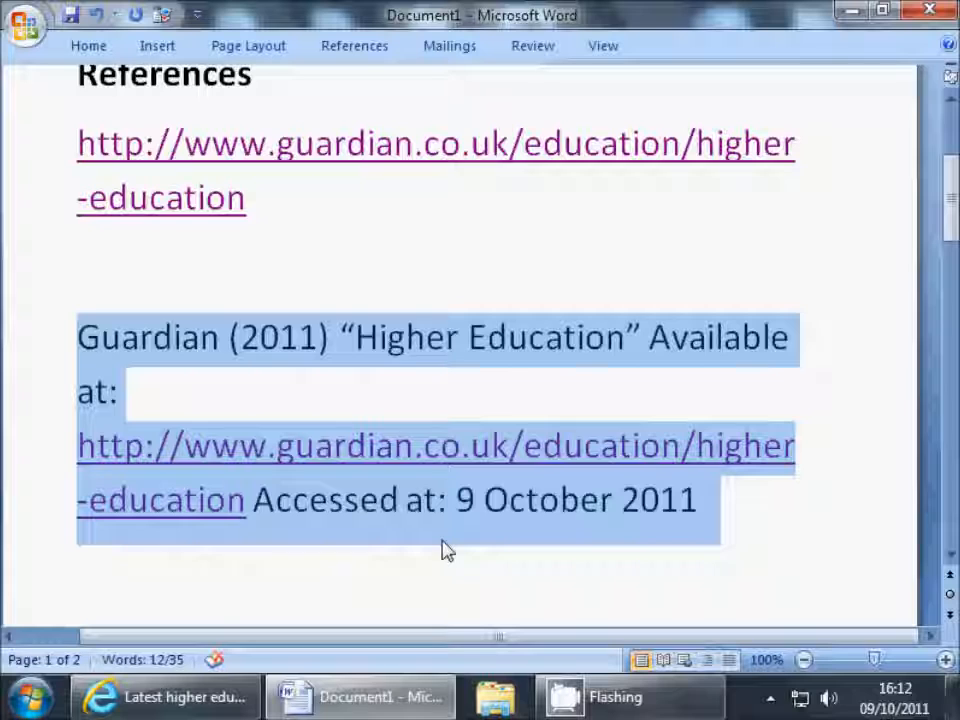
right_click(320, 362)
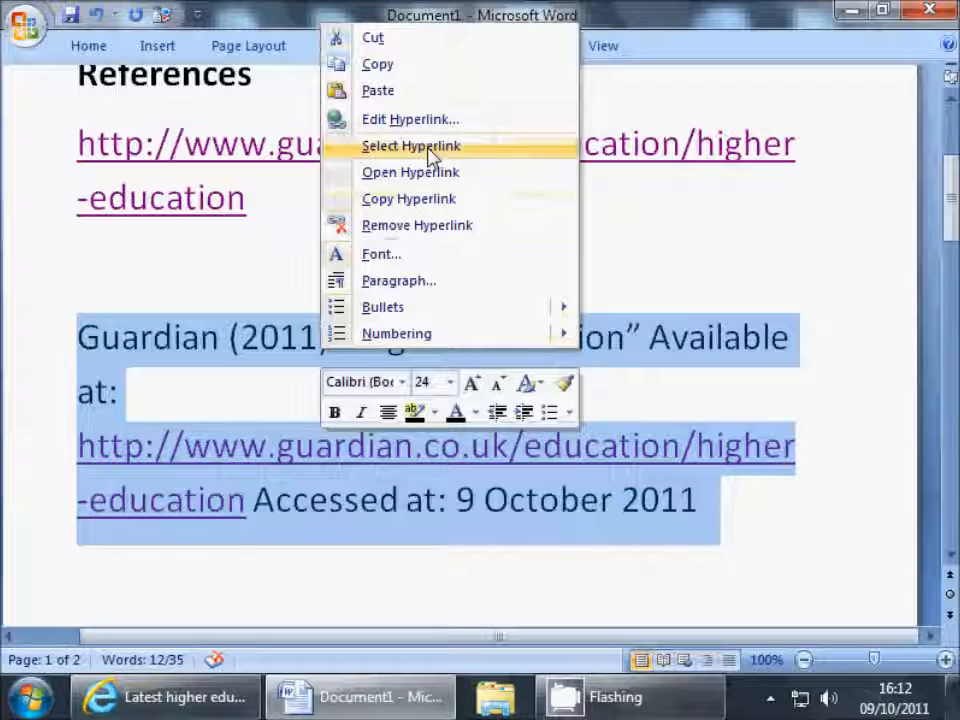
left_click(425, 256)
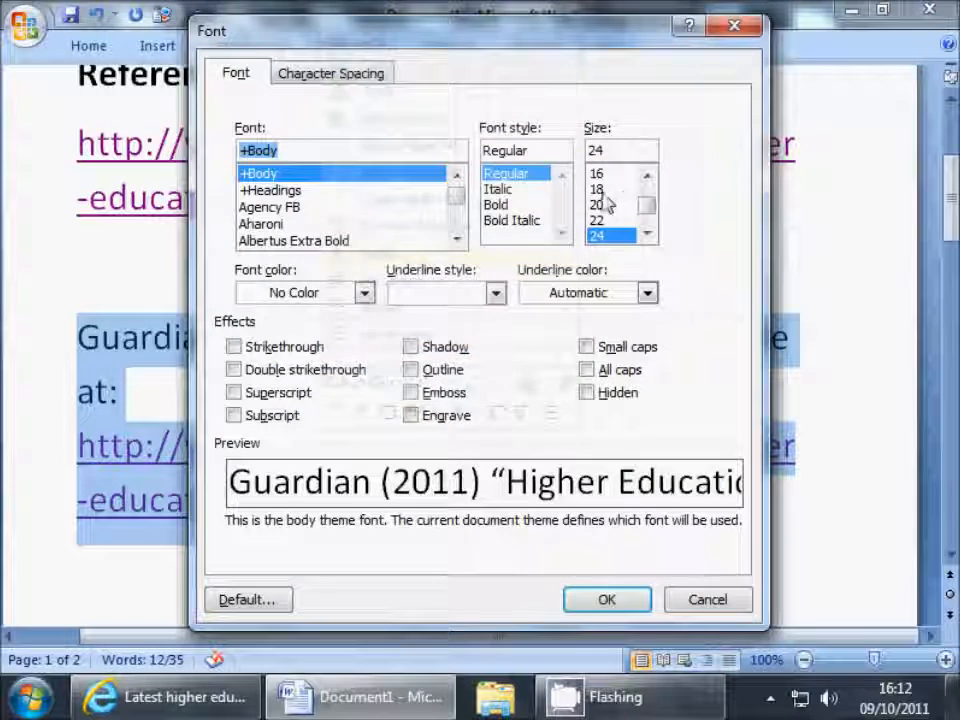
left_click(600, 189)
left_click(607, 600)
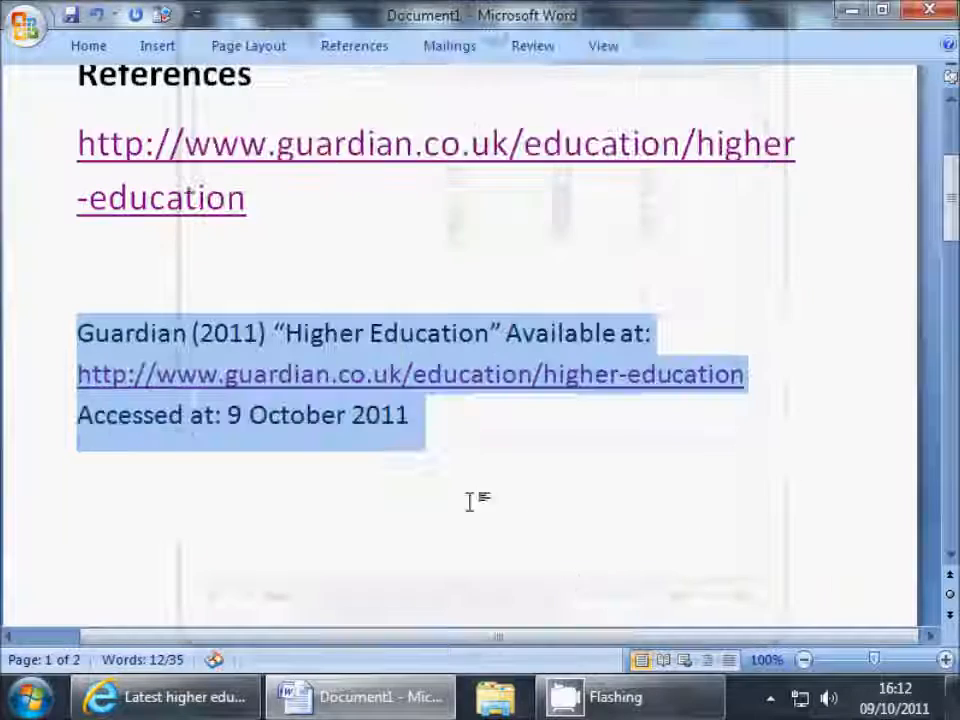
left_click(495, 480)
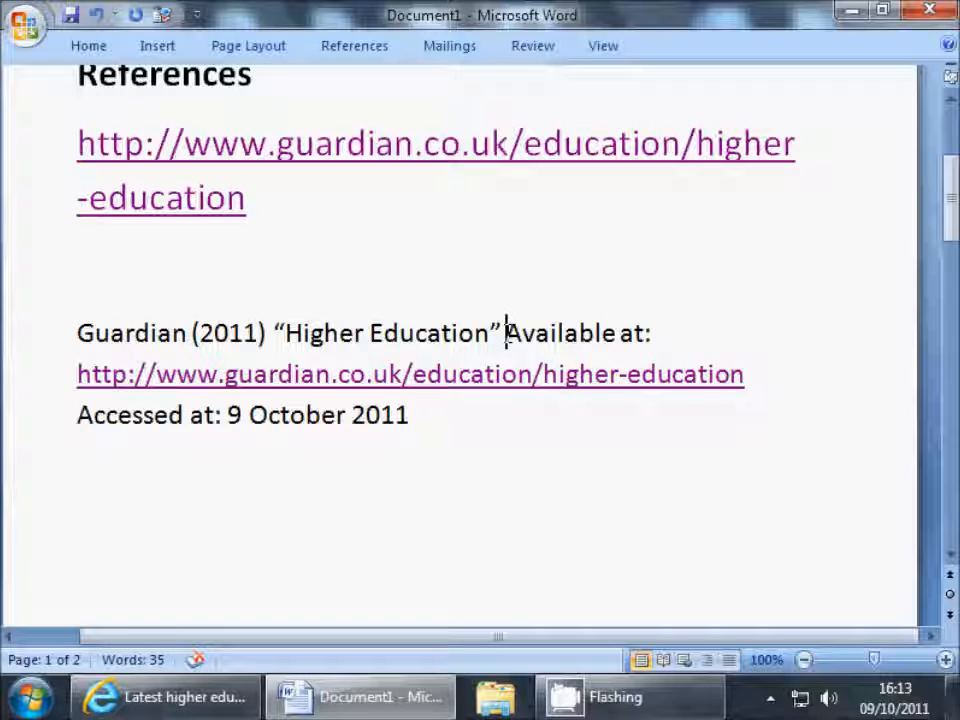
Insert "[online]" between the quoted title and "Available at:" in the reference.
type("[]")
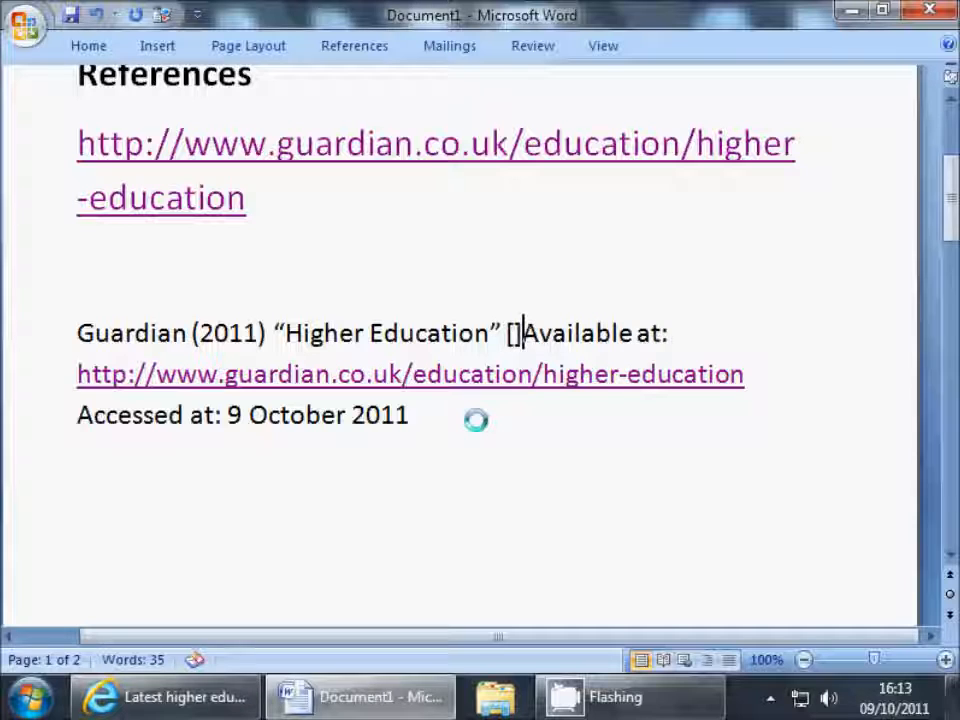
type("online")
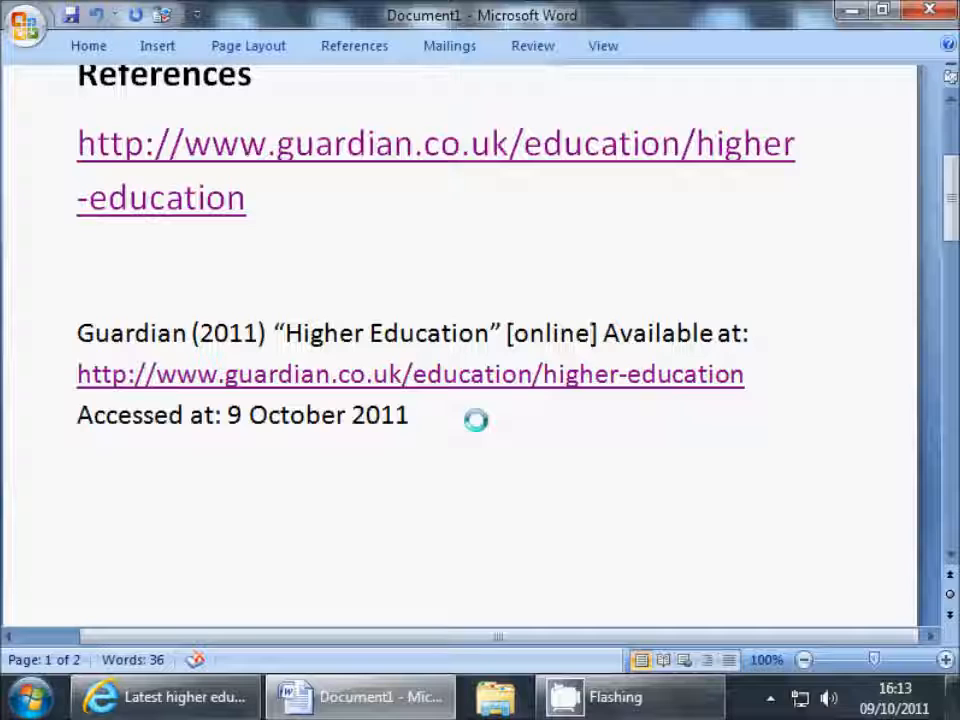
key("Right")
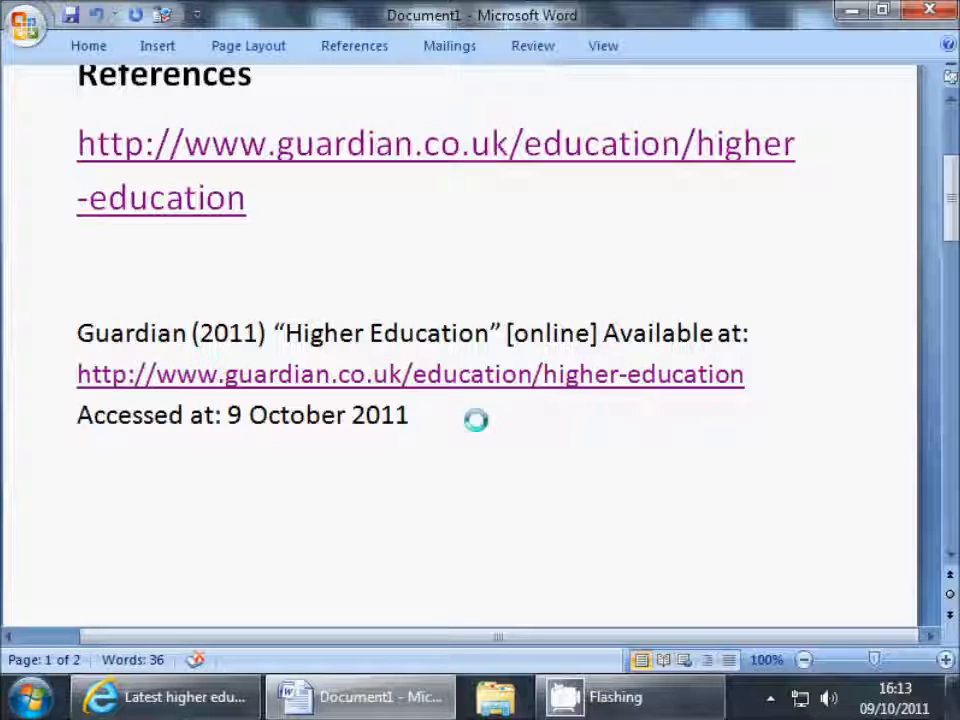
Delete "[online]" from the reference.
key("shift+Left")
key("shift+Left")
key("shift+Left")
key("shift+Left")
key("shift+Left")
key("shift+Left")
key("shift+Left")
key("shift+Left")
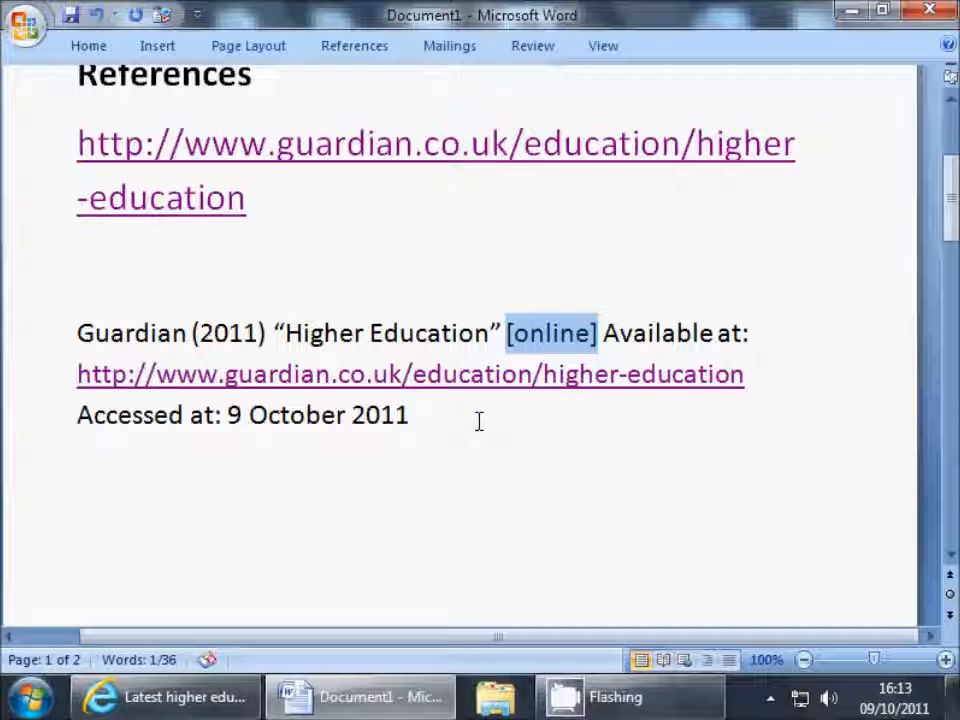
key("Delete")
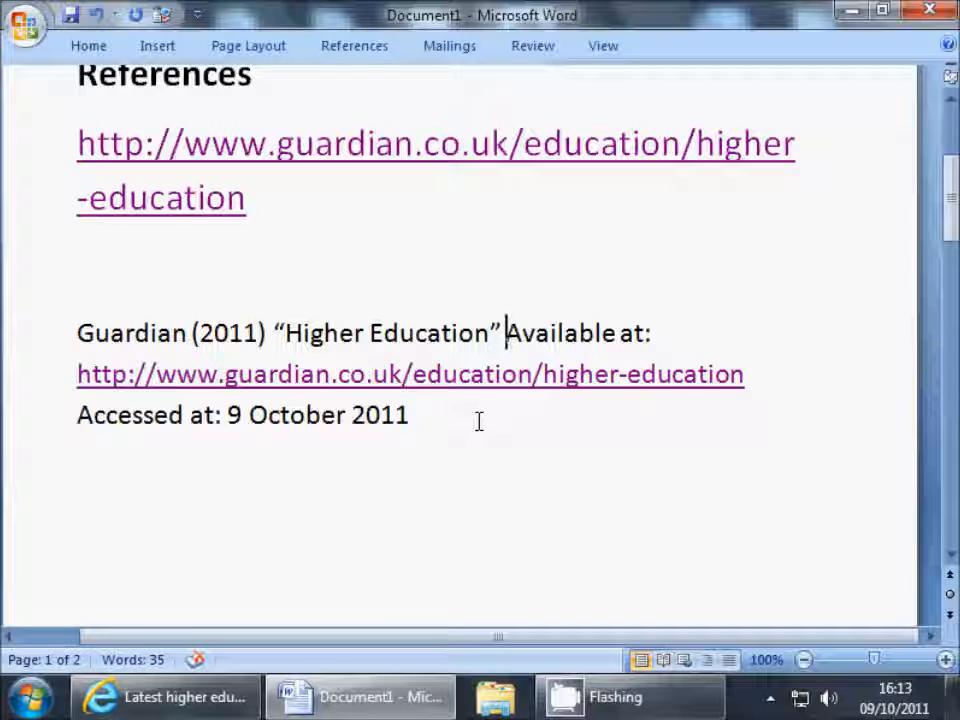
key("Down")
key("Home")
key("shift+End")
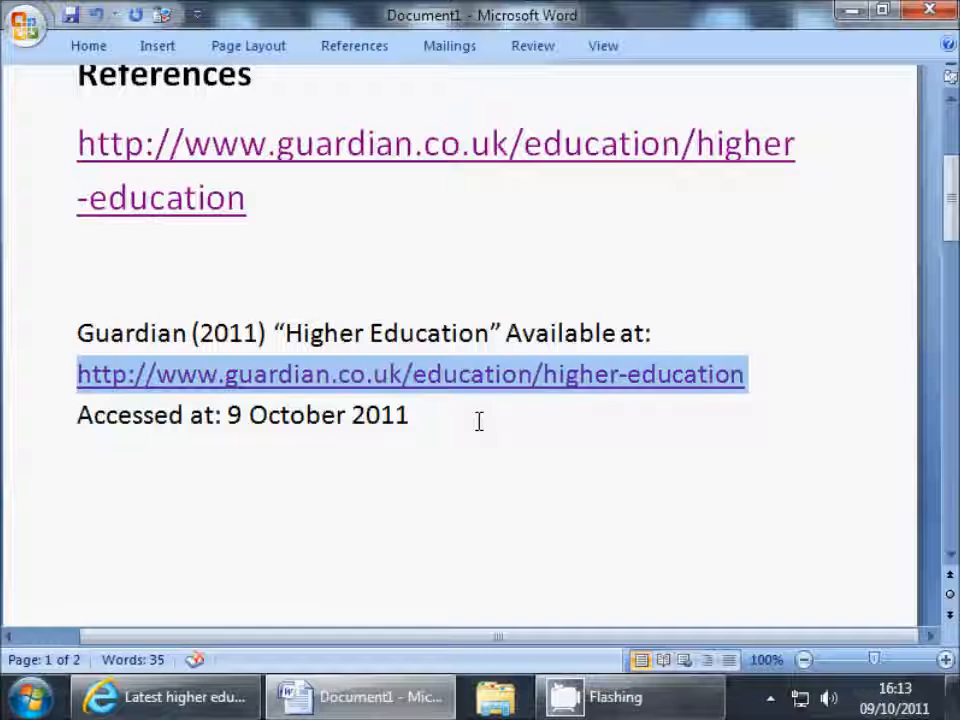
key("Down")
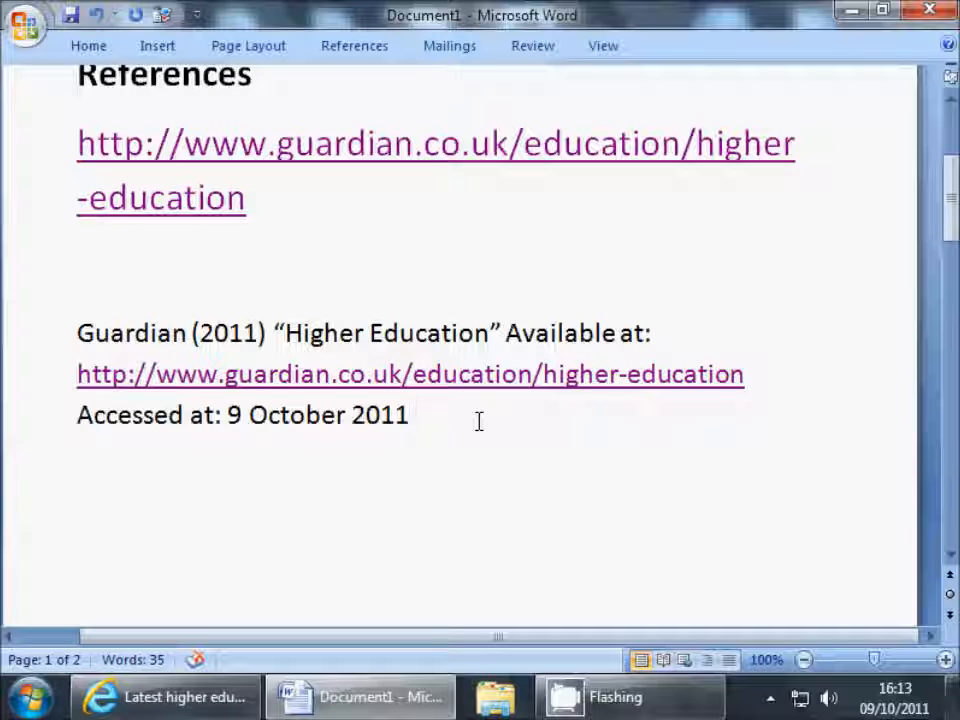
Delete the standalone Guardian web address and the blank line between the References heading and the reference.
key("Up")
key("Up")
key("Up")
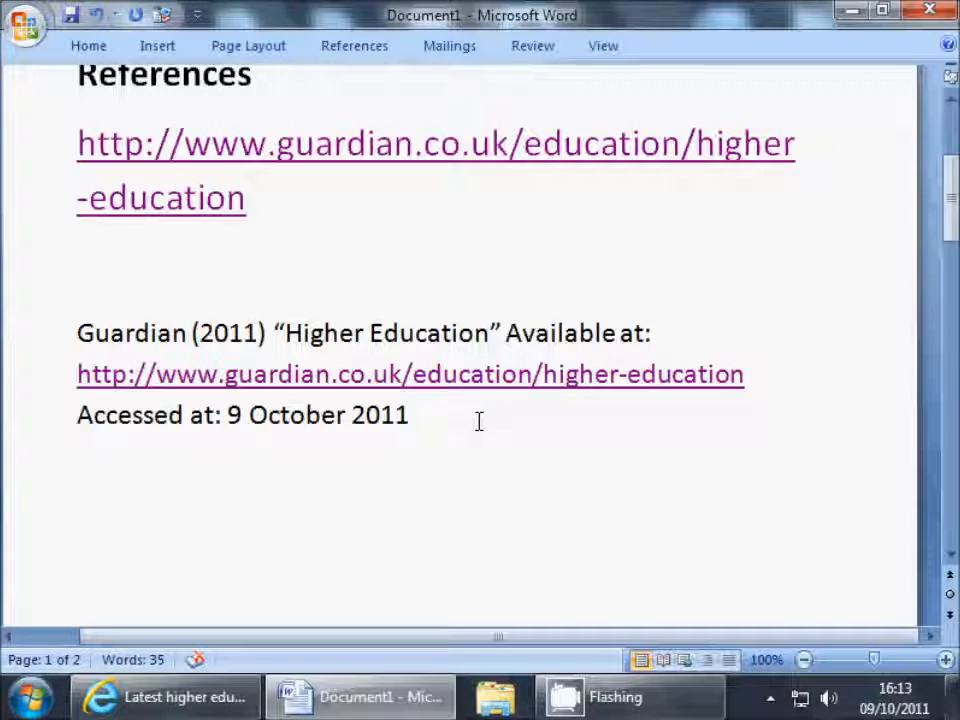
key("shift+Home")
key("shift+Up")
key("Delete")
key("Delete")
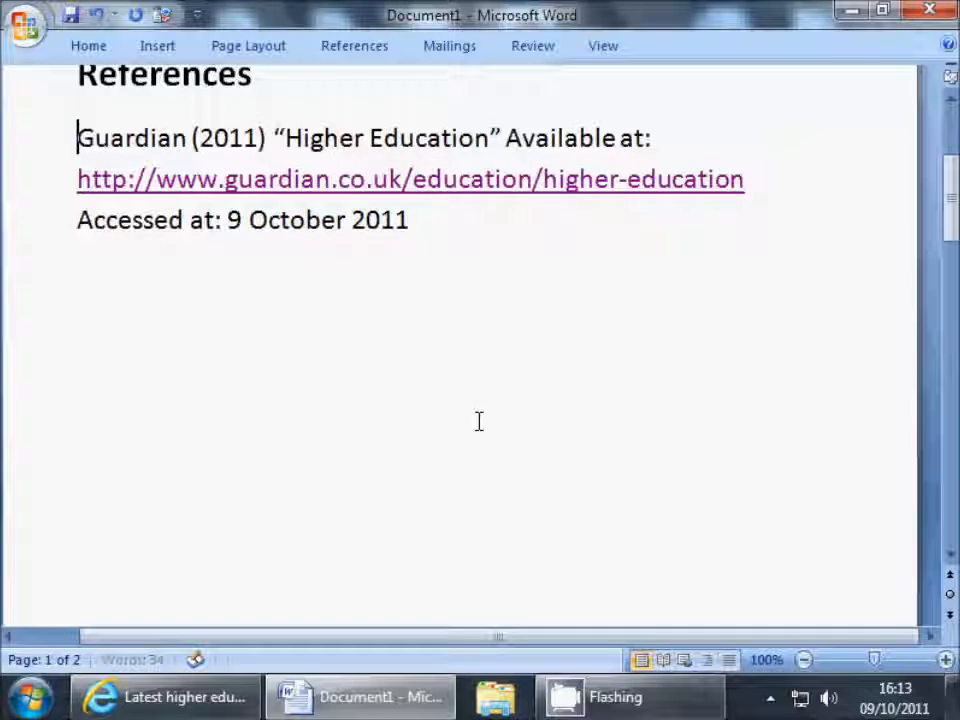
Place the insertion point on the empty line between the document title and the References heading.
key("Up")
key("Up")
key("Up")
key("Down")
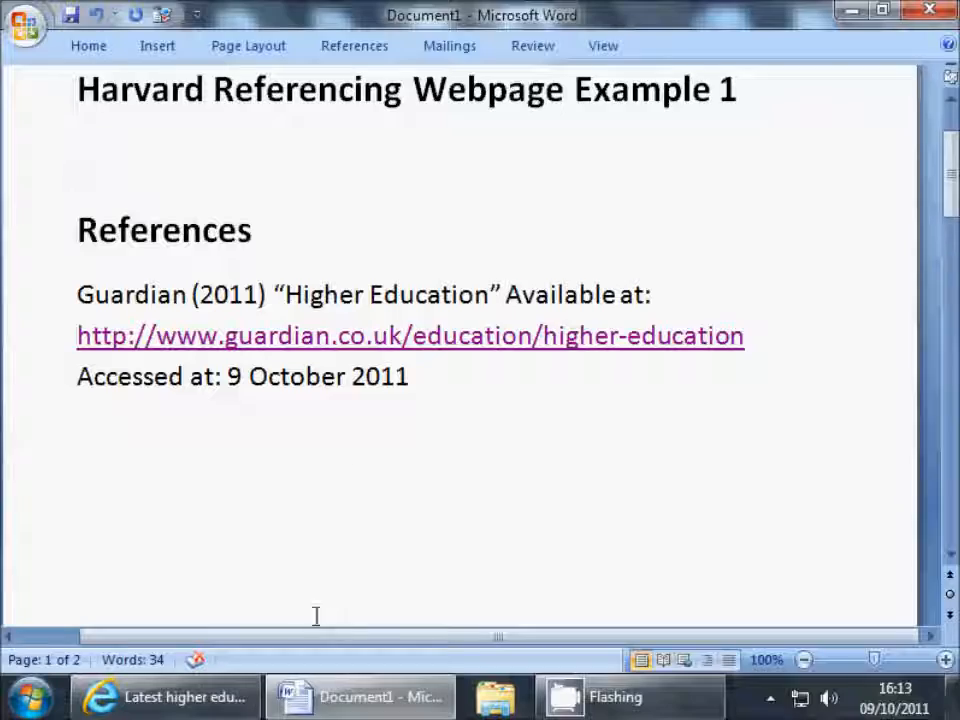
Switch to the browser and look through the Guardian Higher education page for a statement to cite.
left_click(215, 708)
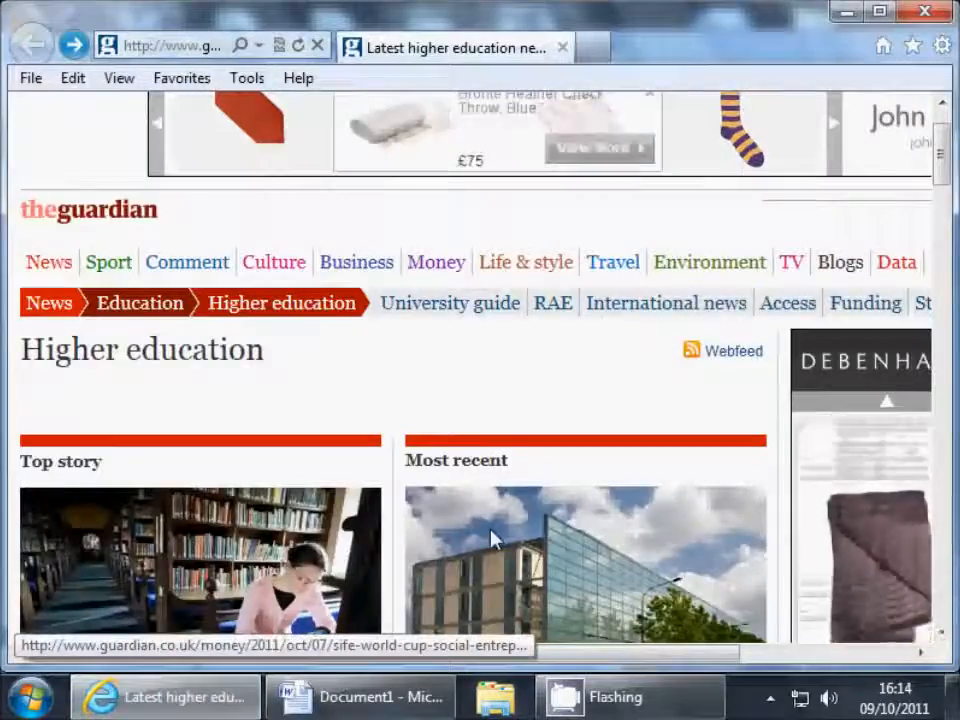
scroll(490, 530, "down", 5)
scroll(491, 530, "down", 12)
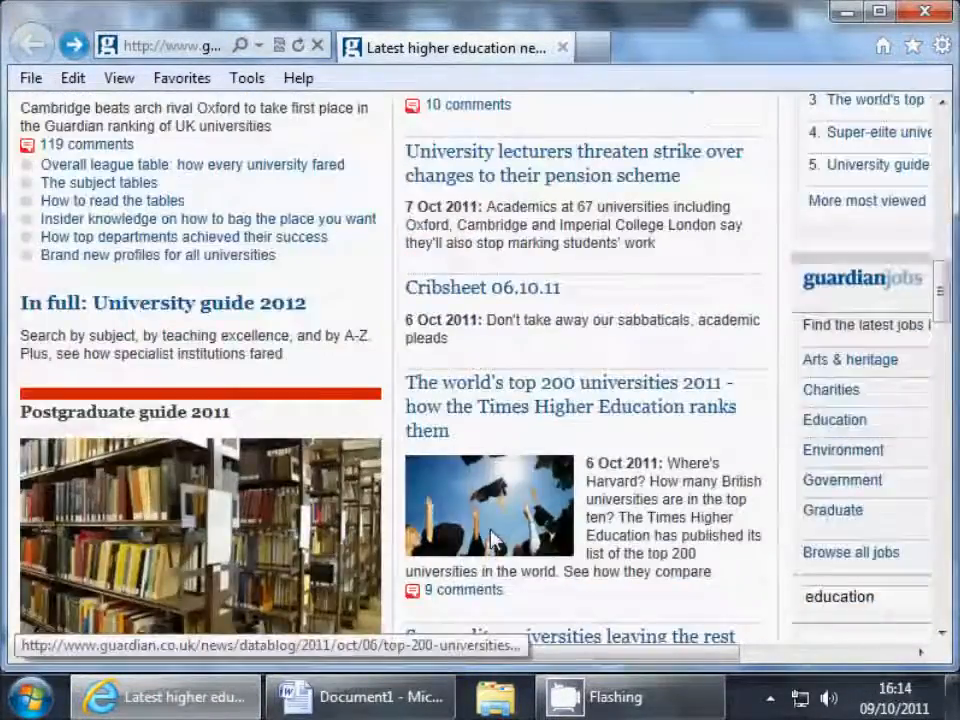
scroll(490, 537, "down", 3)
scroll(491, 538, "up", 9)
scroll(491, 540, "up", 10)
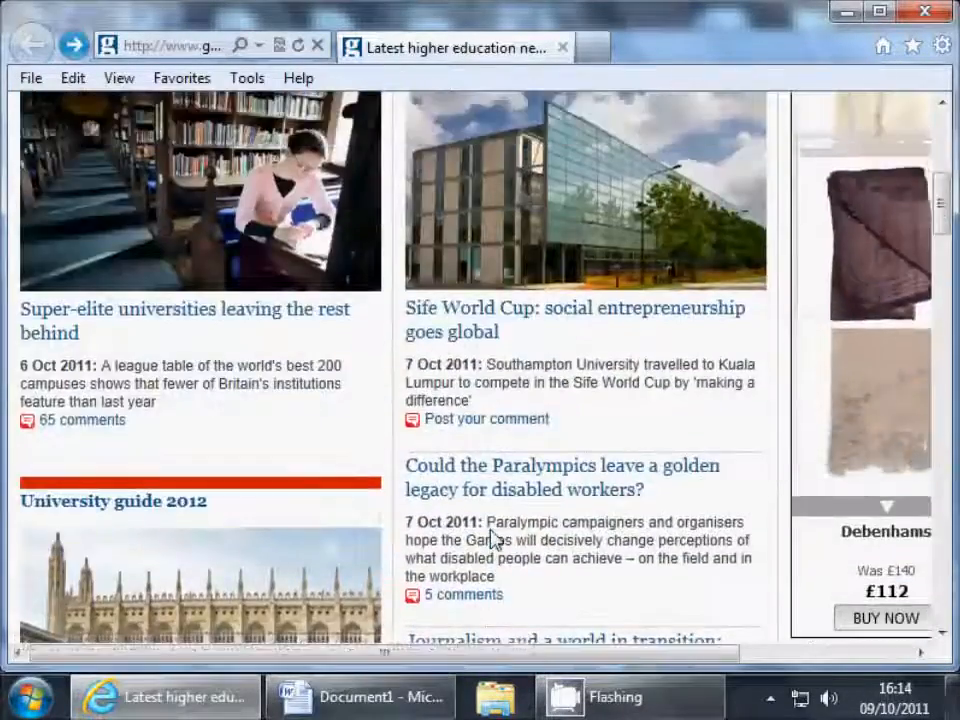
scroll(491, 540, "down", 4)
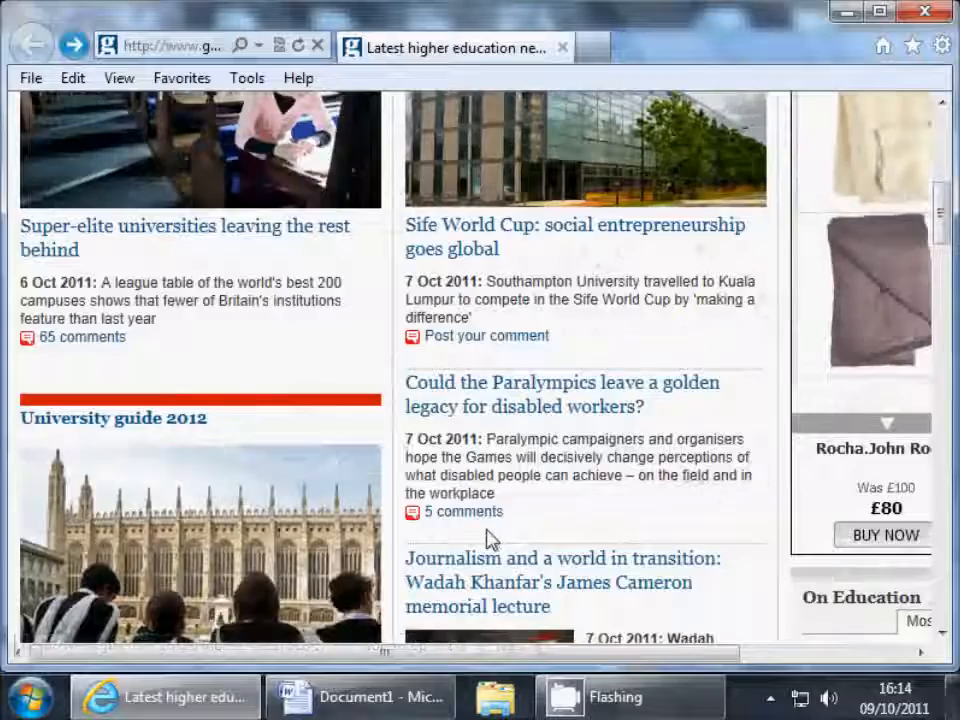
scroll(283, 465, "down", 1)
scroll(283, 465, "down", 4)
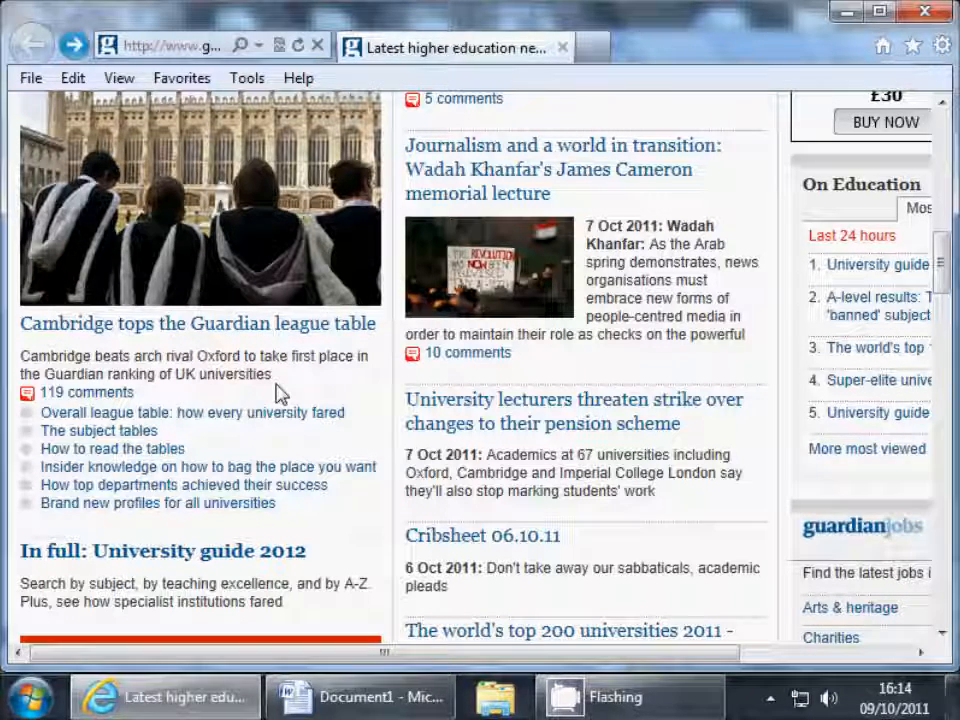
Return to the Word document and write "Cambridge currently is better academically than Oxford according to one website" above the References heading.
left_click(338, 700)
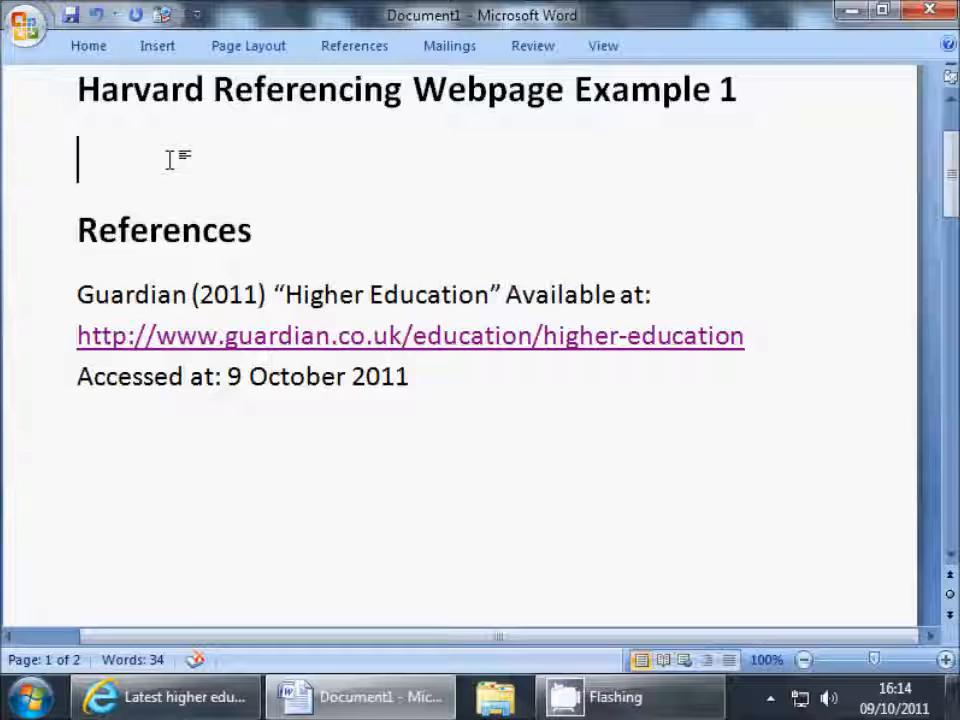
type("Cambridg")
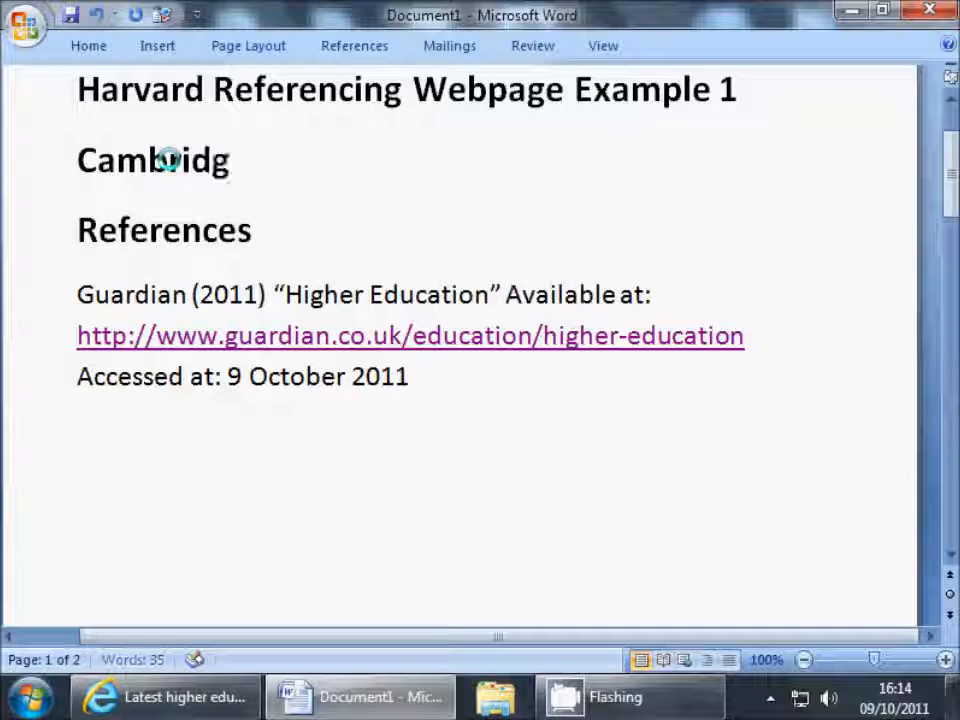
type("e current")
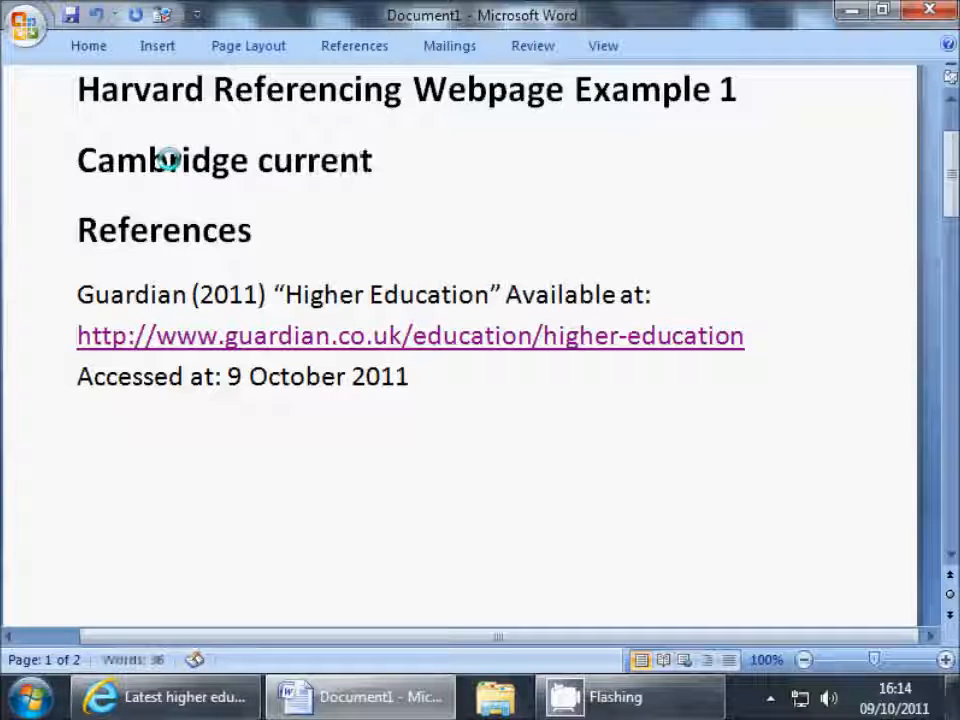
type("ly is")
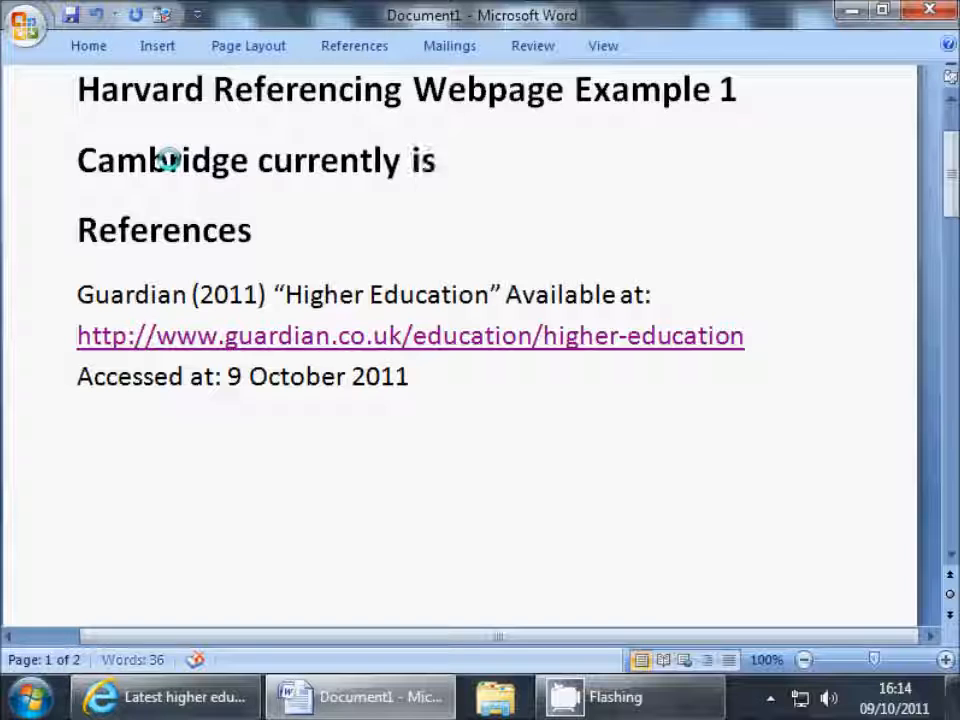
type(" better aca")
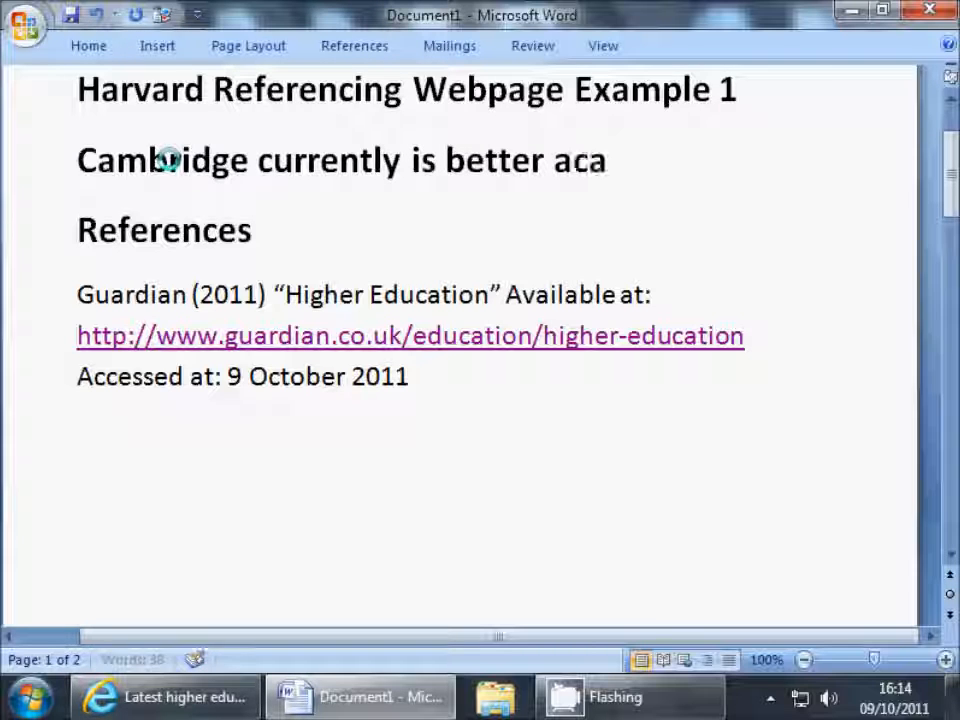
type("demically t")
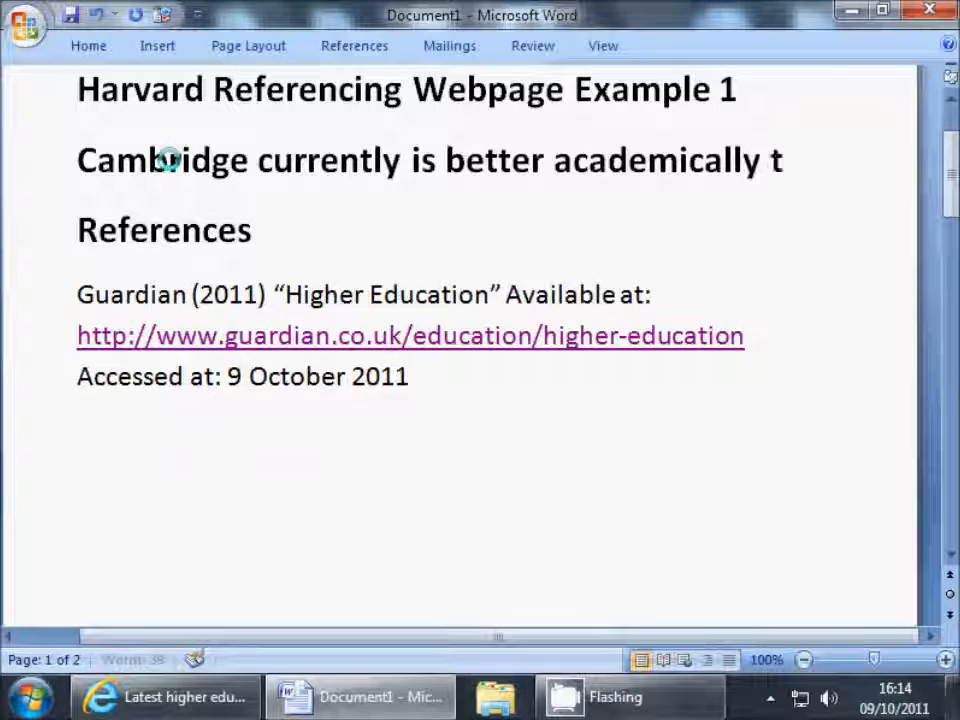
type("han Oxfor")
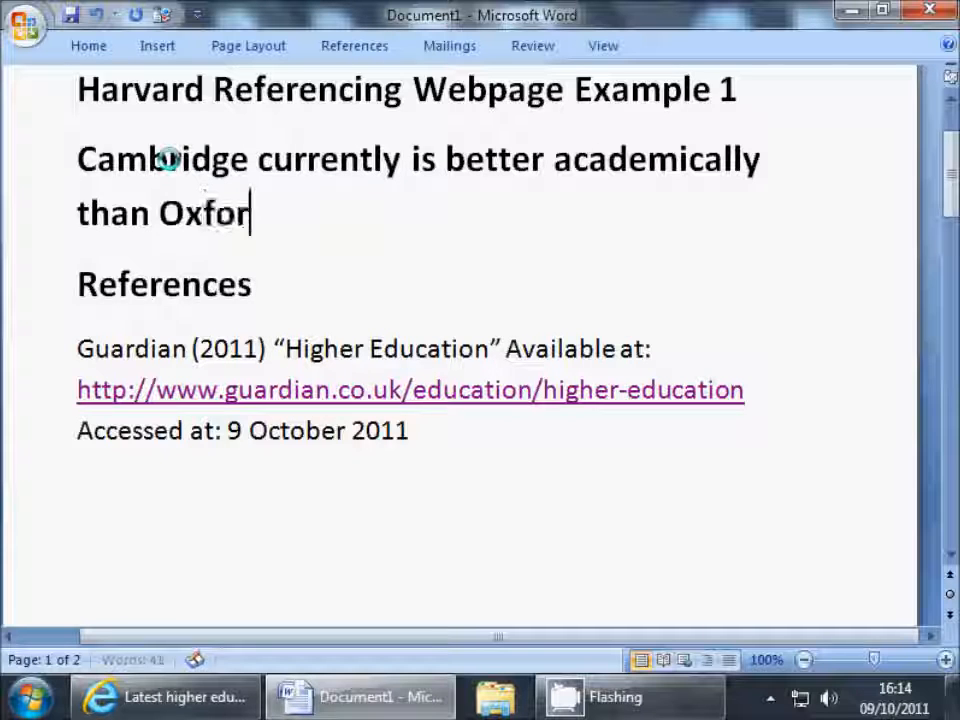
type("d acco")
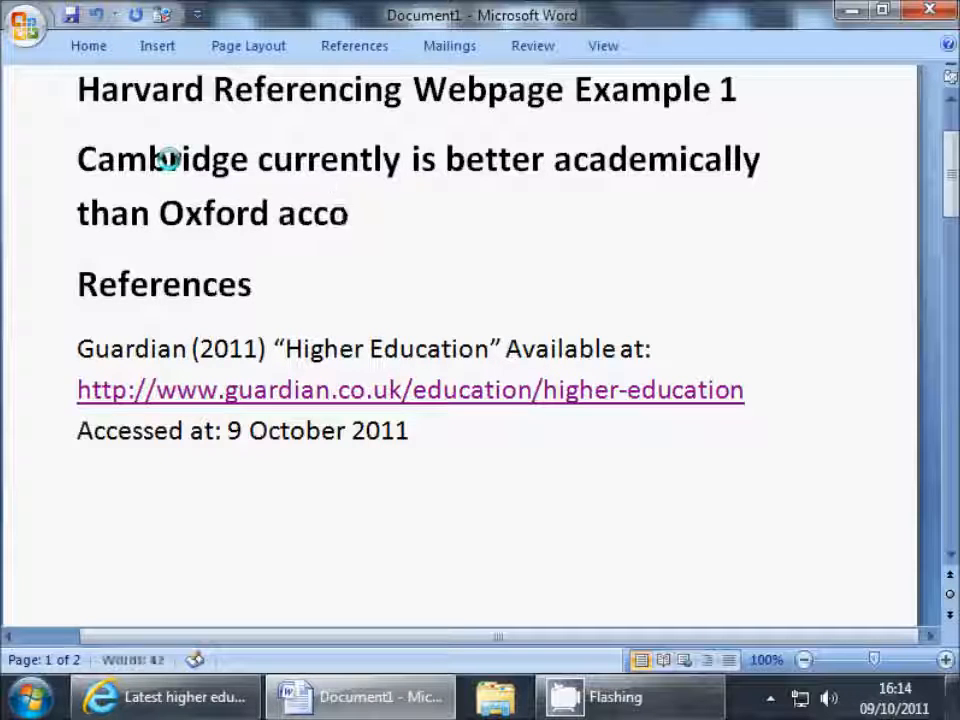
type("rding to one website")
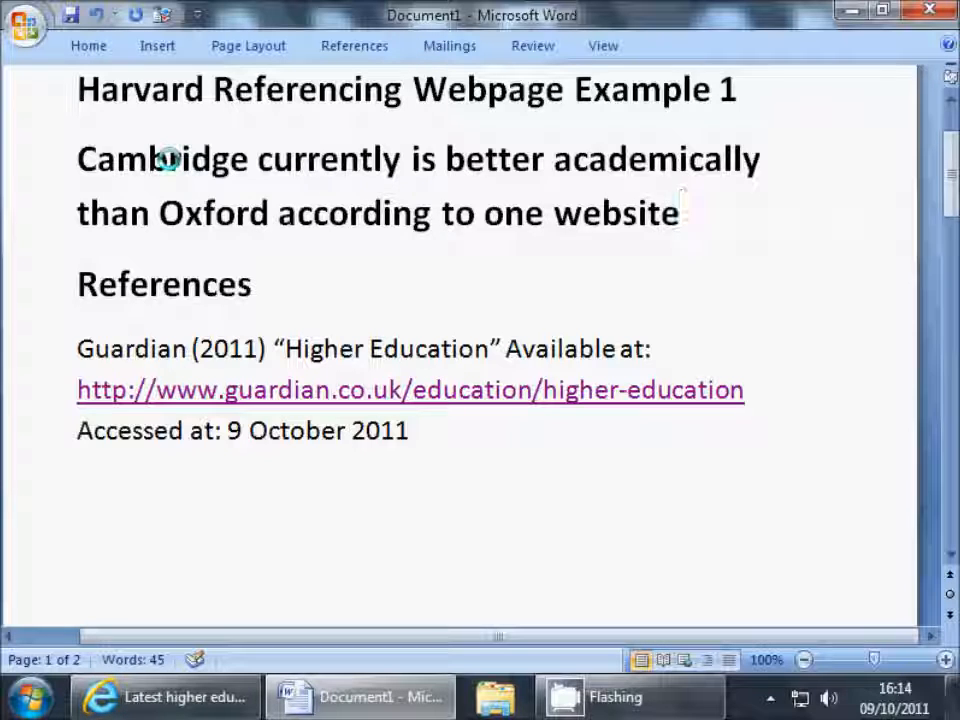
Remove the bold formatting from the sentence comparing Cambridge and Oxford.
triple_click(167, 160)
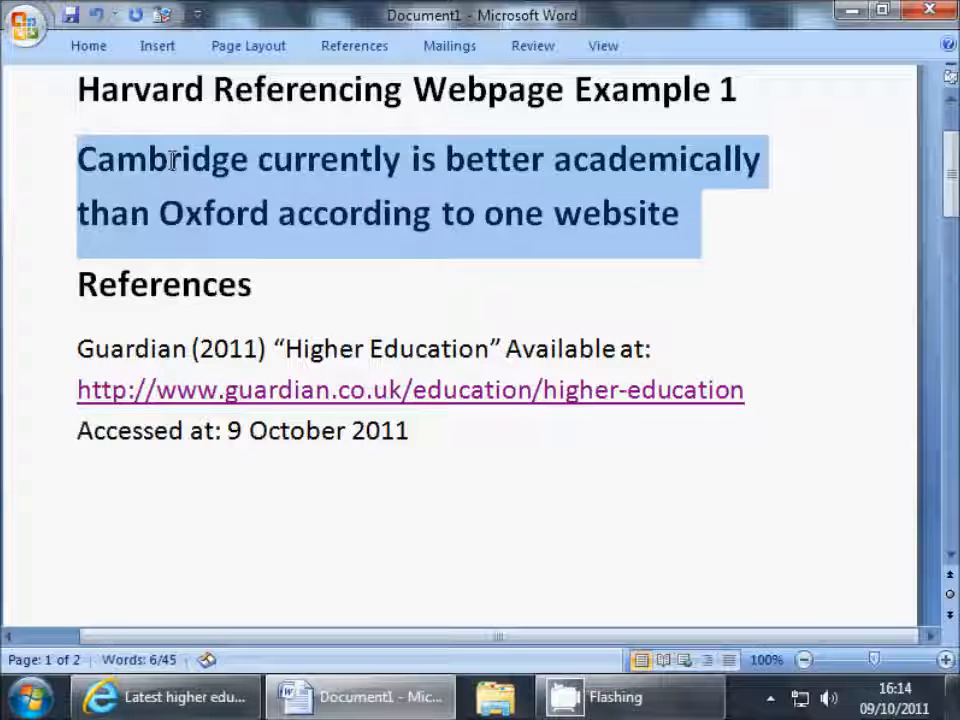
key("ctrl+b")
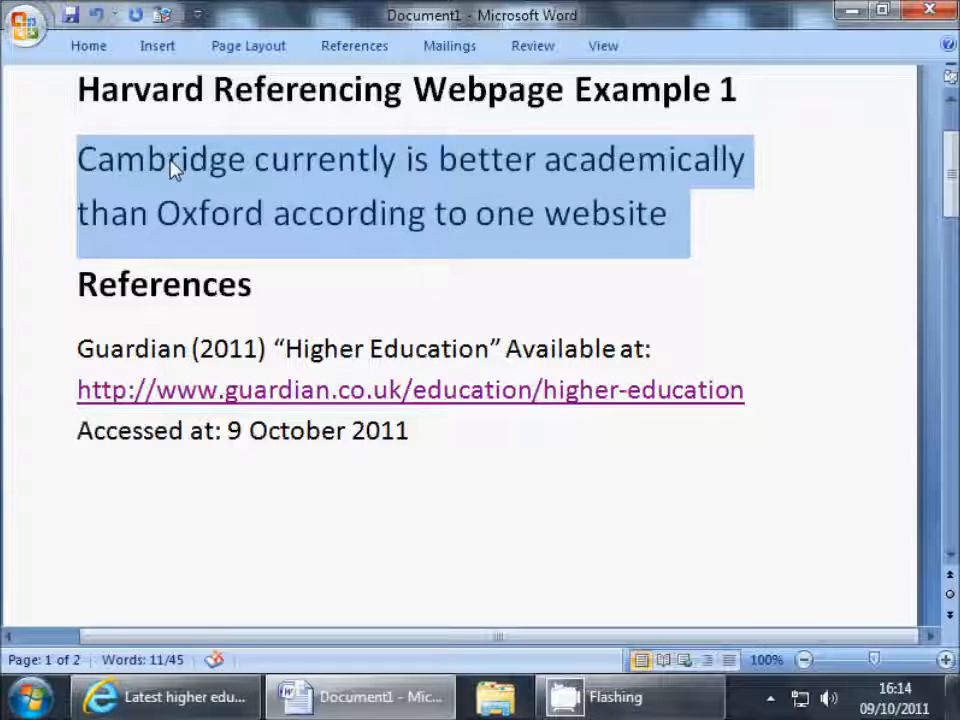
key("Right")
Add the in-text citation "(Guardian, 2011)" at the end of the Cambridge sentence.
key("Left")
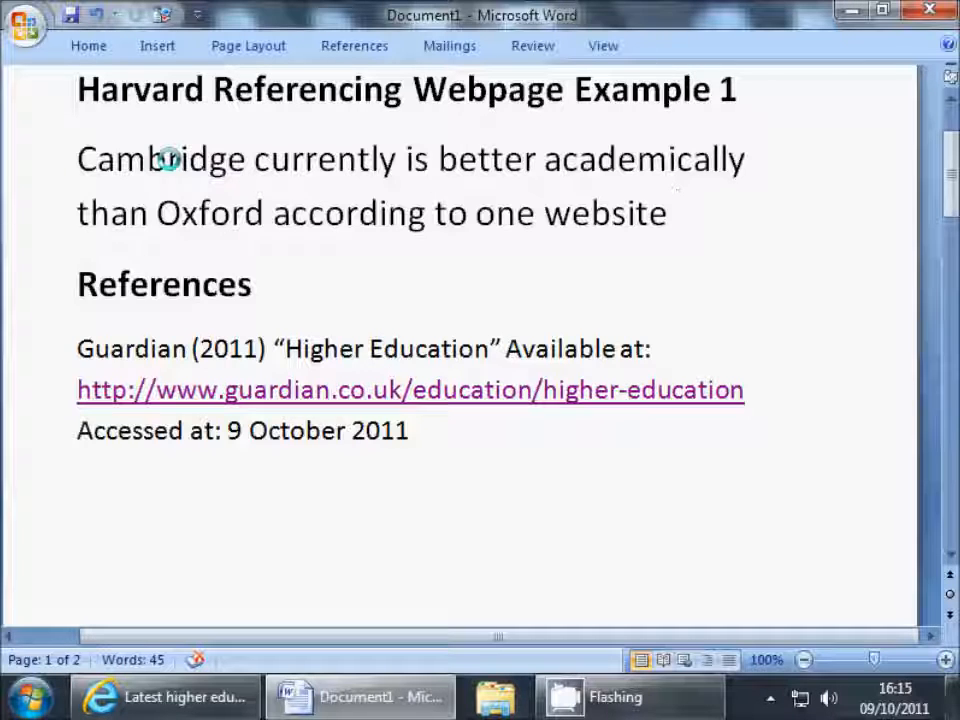
type("(")
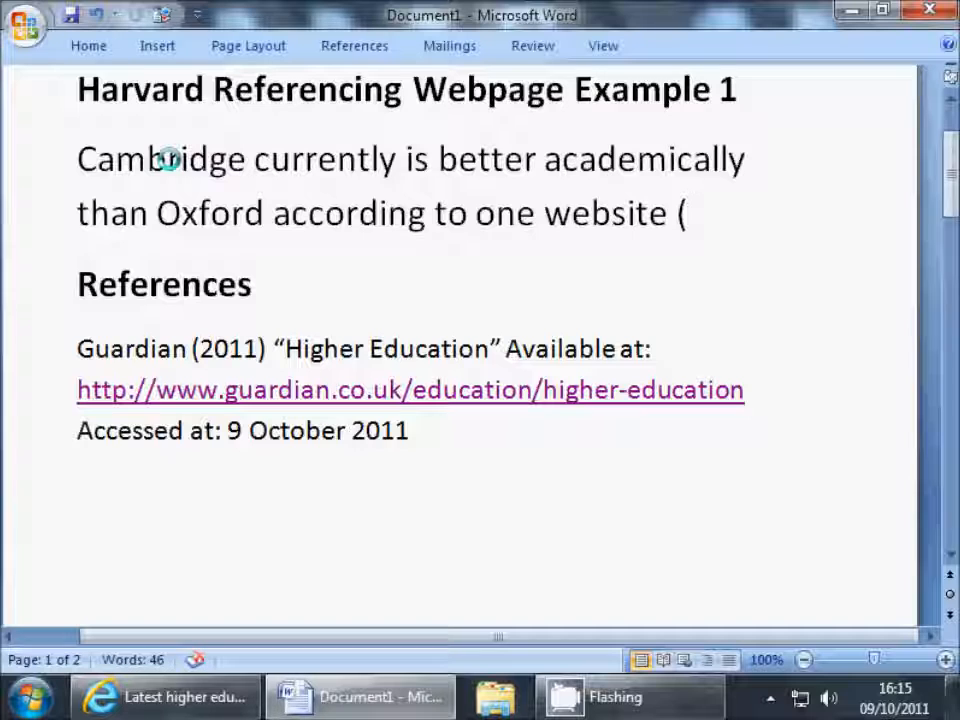
type("Gua")
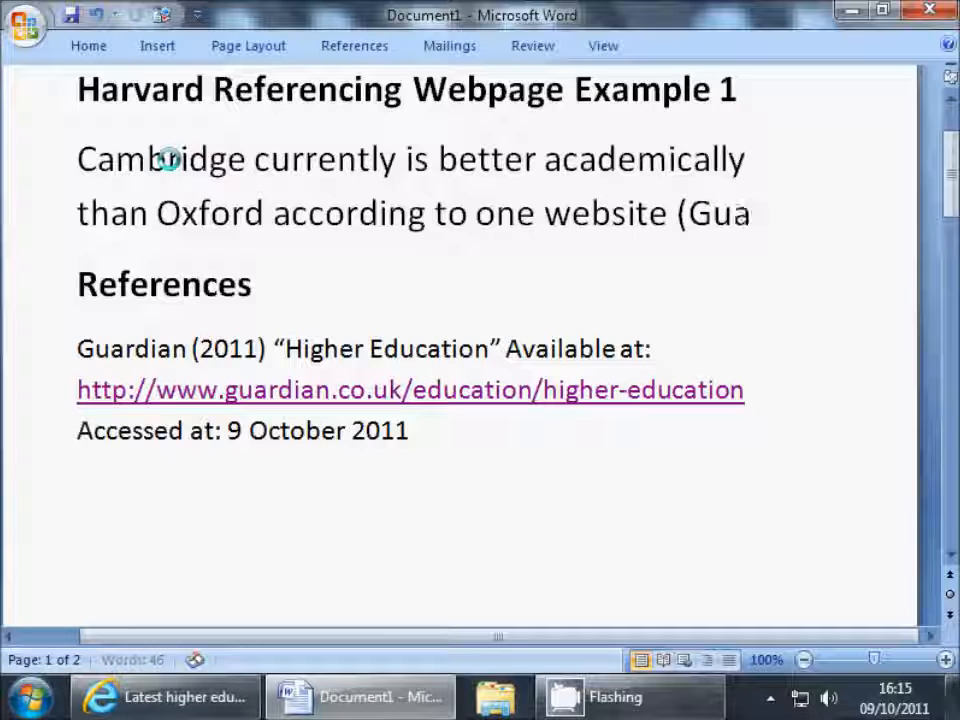
type("rdian, 2")
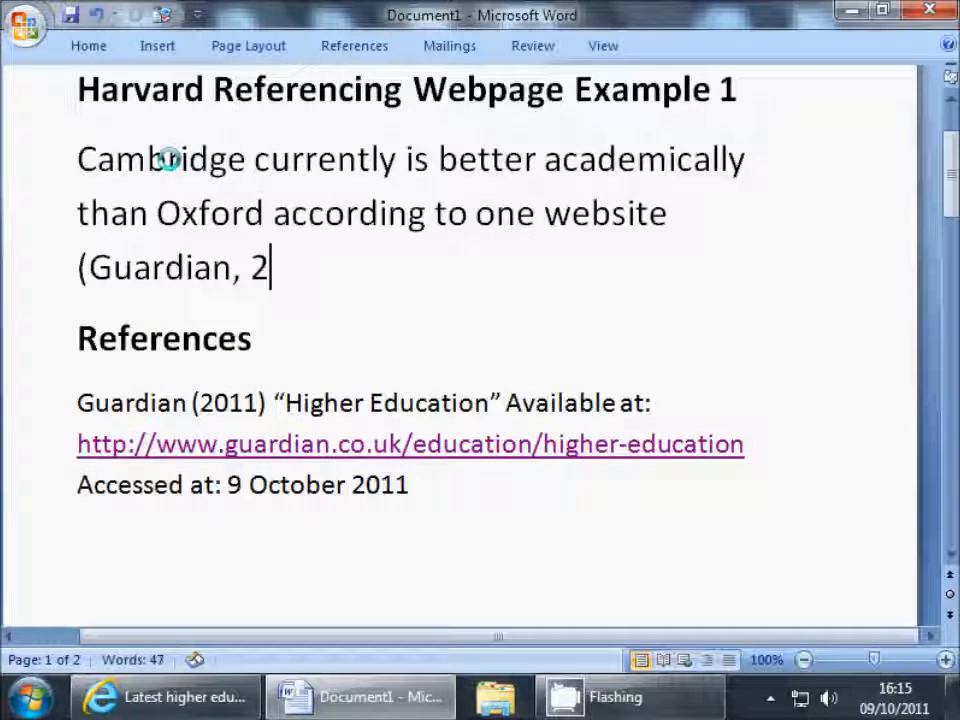
type("011)")
Compare the author name in the in-text citation with the author name that opens the reference, highlighting each in turn.
key("Home")
key("Right")
key("ctrl+shift+Right")
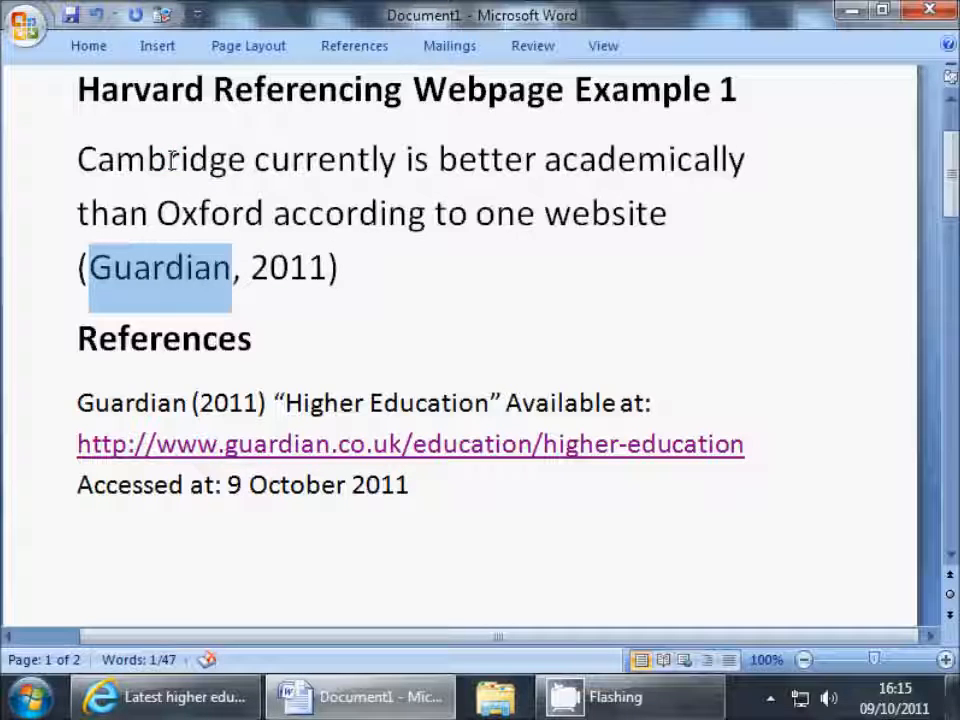
key("Down")
key("Down")
key("Down")
key("Up")
key("Left")
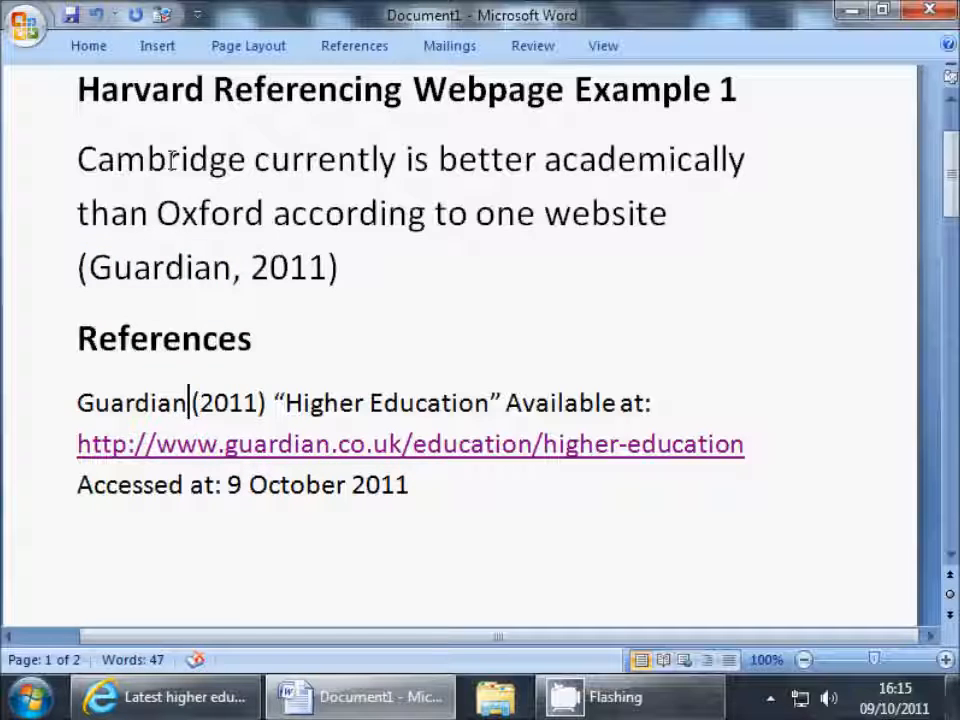
key("ctrl+shift+Left")
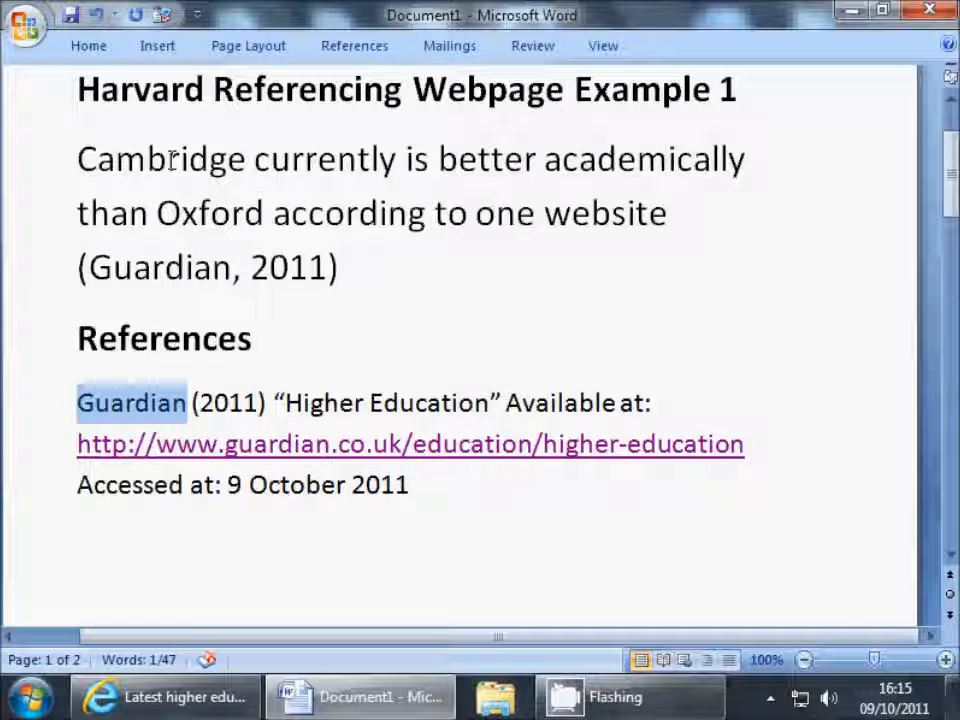
key("Up")
key("Up")
key("Right")
key("ctrl+shift+Right")
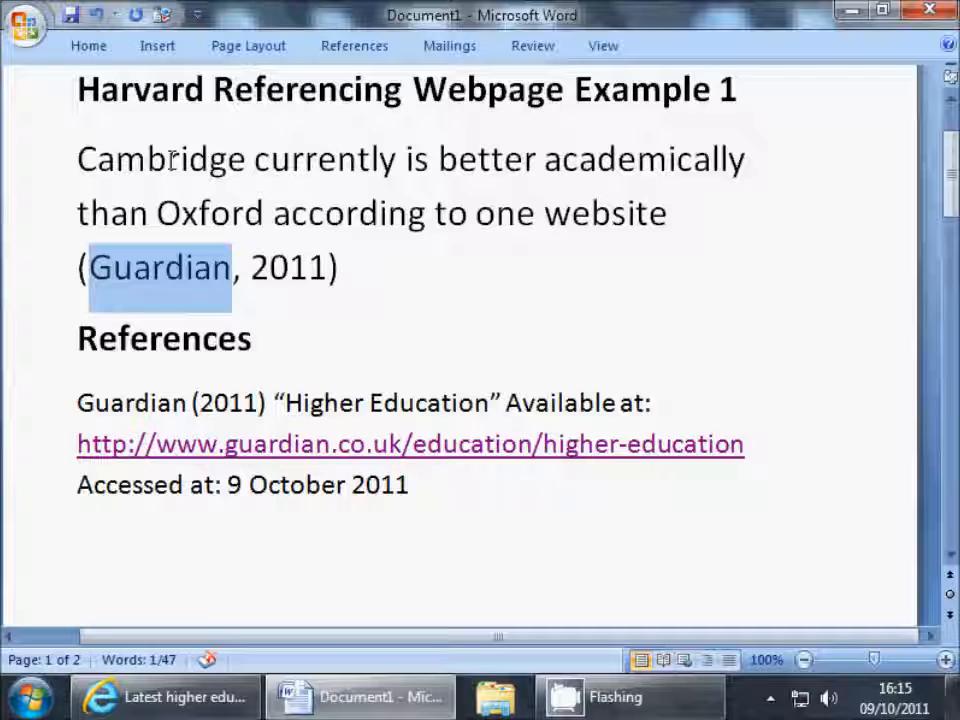
key("Down")
key("Down")
key("Left")
key("Left")
key("Left")
key("Left")
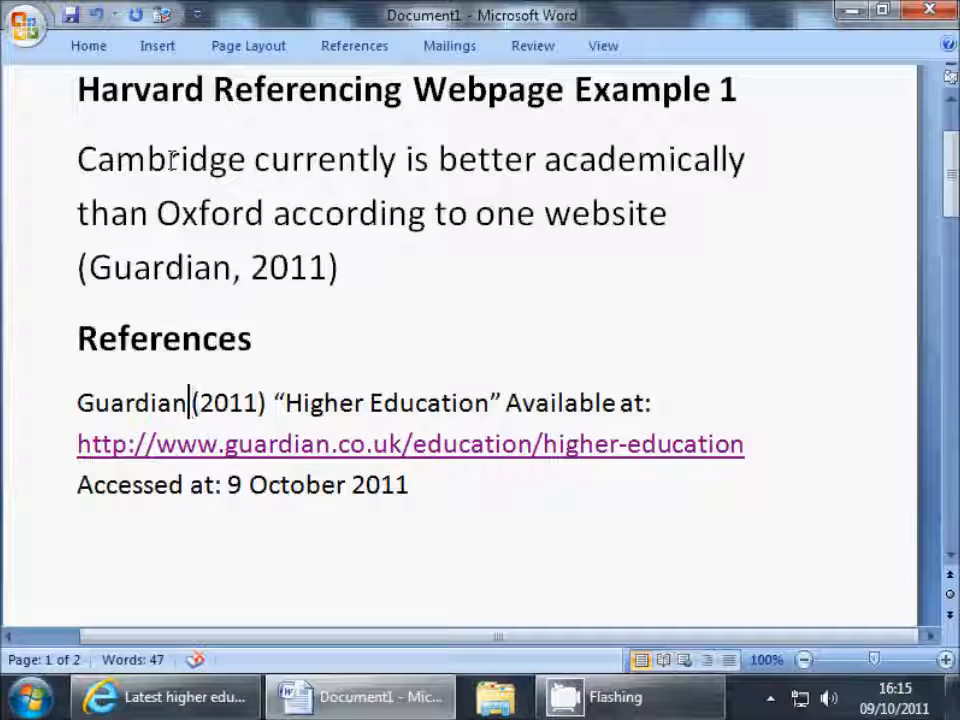
key("ctrl+shift+Left")
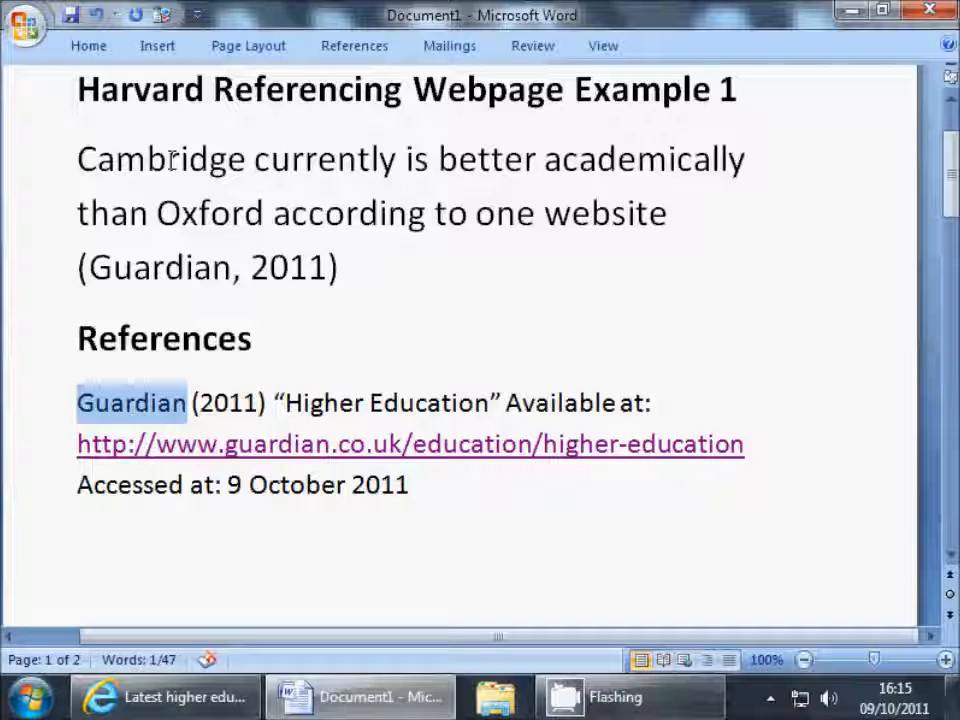
key("Right")
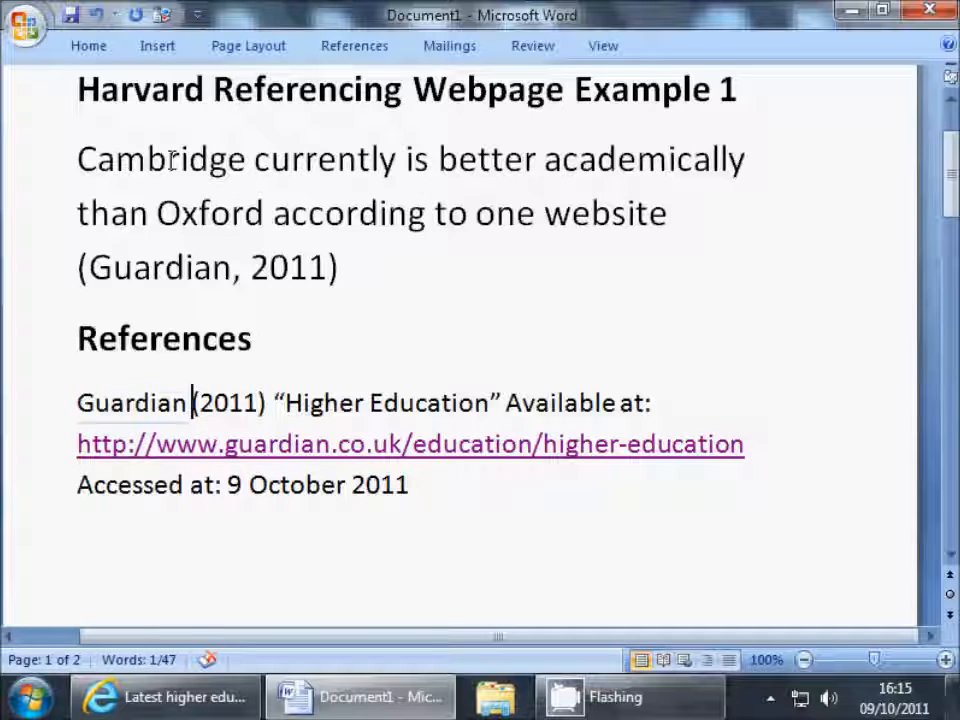
Compare the year in the in-text citation with the bracketed year in the reference, highlighting each in turn.
key("Up")
key("Up")
key("Right")
key("Right")
key("Right")
key("Right")
key("Right")
key("Right")
key("Right")
key("Right")
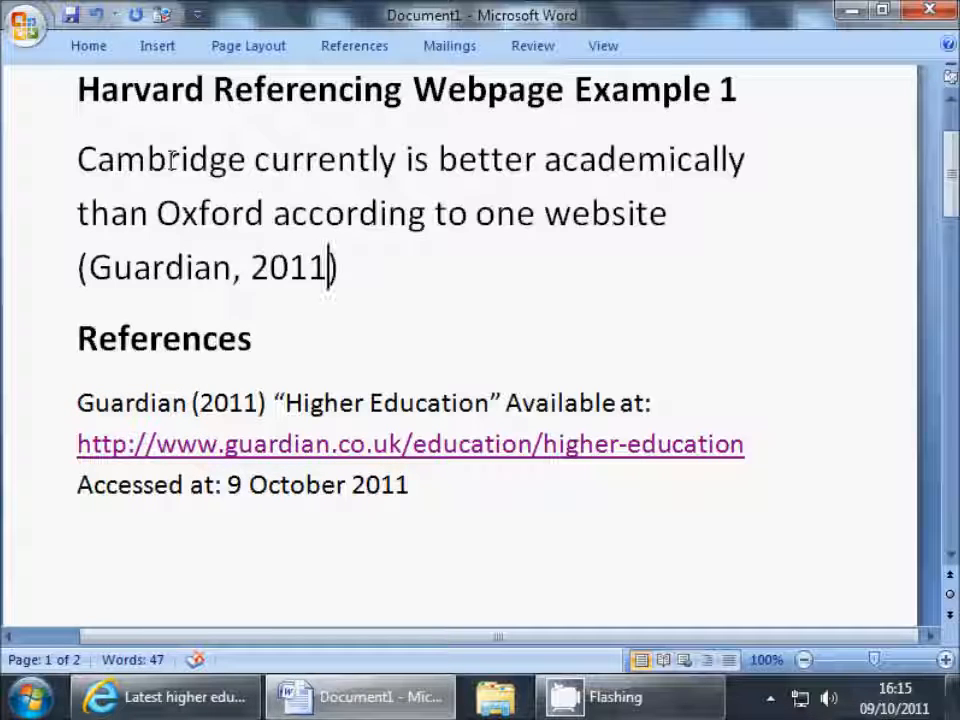
key("ctrl+shift+Left")
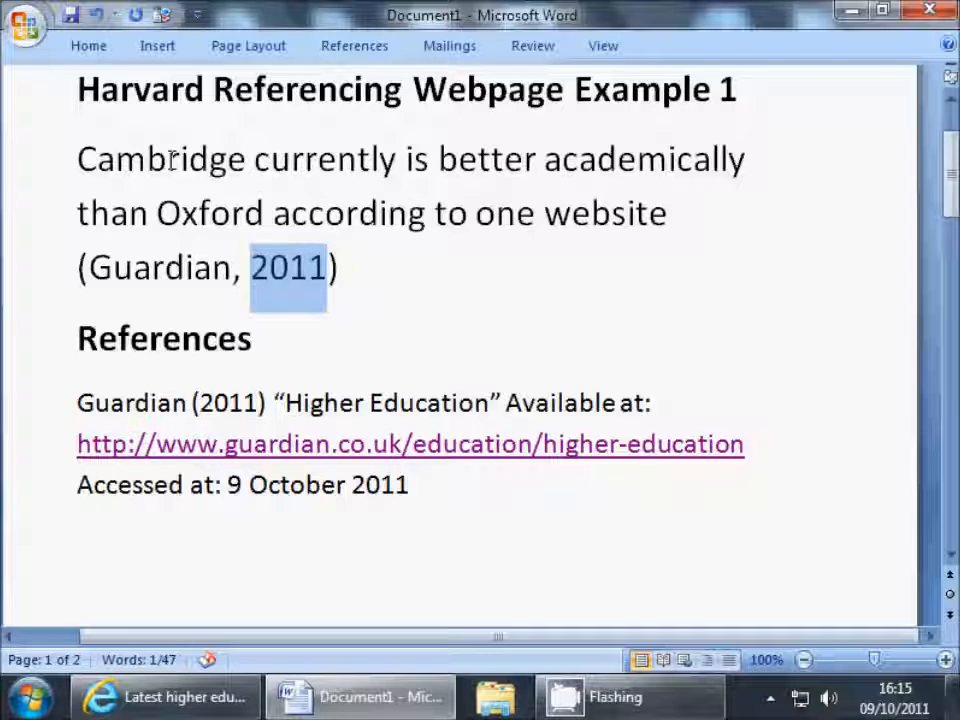
key("Down")
key("Down")
key("Left")
key("Left")
key("Left")
key("Left")
key("Left")
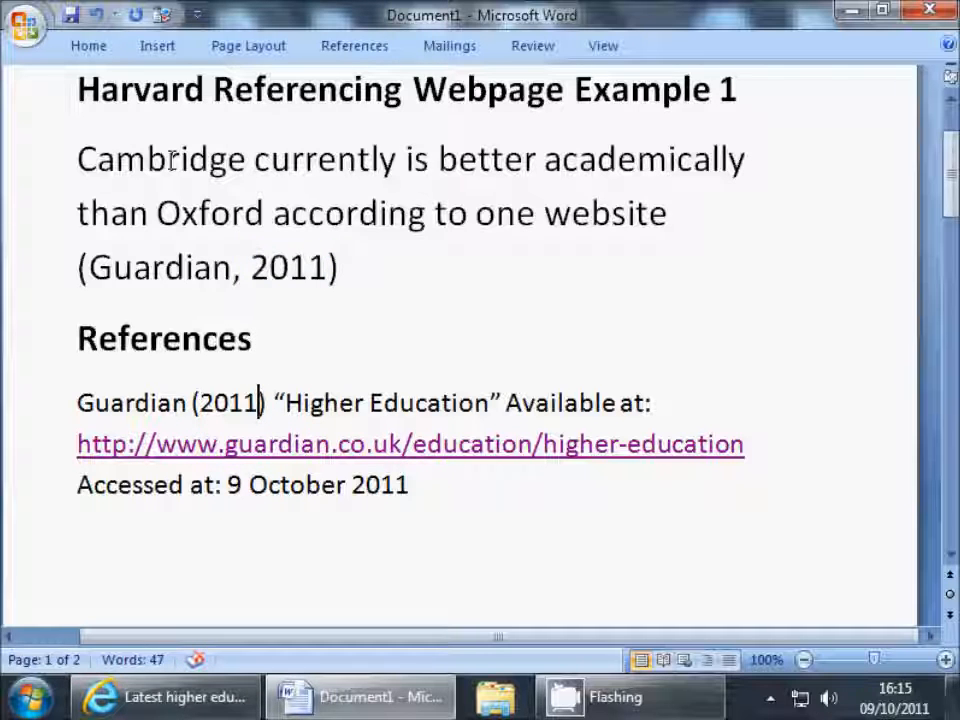
key("ctrl+shift+Left")
Compare the whole in-text citation with the author and year at the start of the reference, highlighting each in turn.
key("Up")
key("Up")
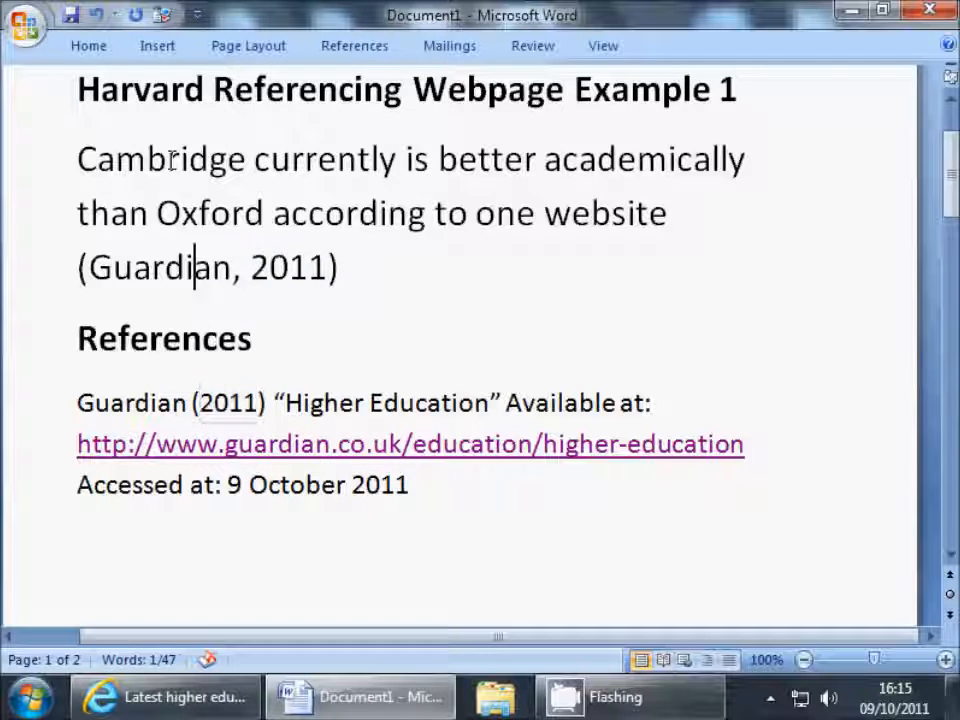
key("Home")
key("shift+End")
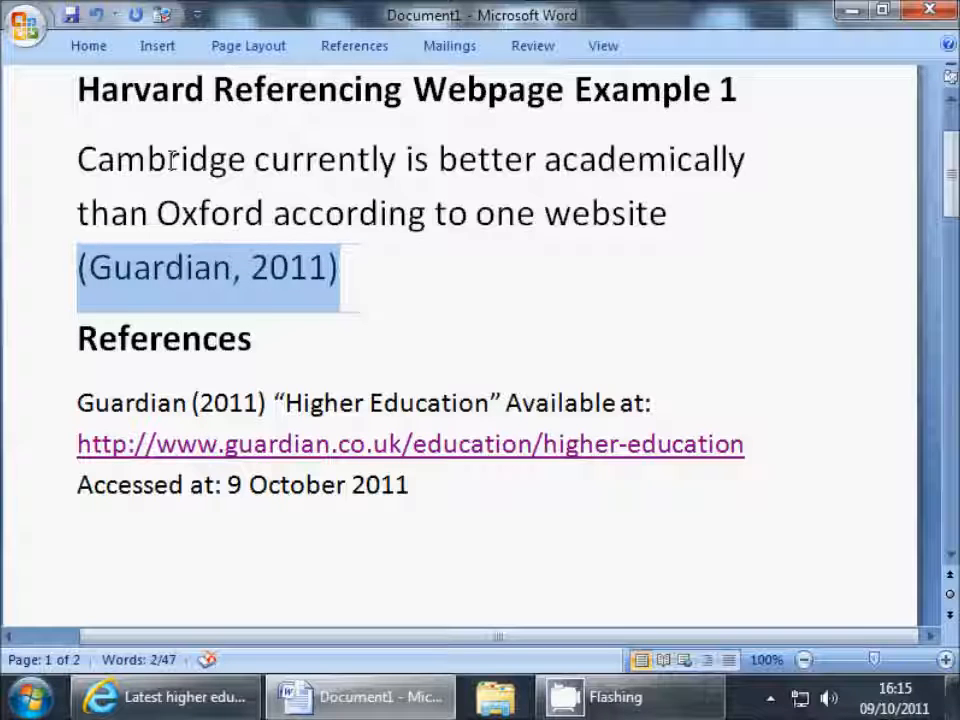
key("Down")
key("Down")
key("Down")
key("Up")
key("Home")
key("ctrl+shift+Right")
key("ctrl+shift+Right")
key("ctrl+shift+Right")
key("ctrl+shift+Right")
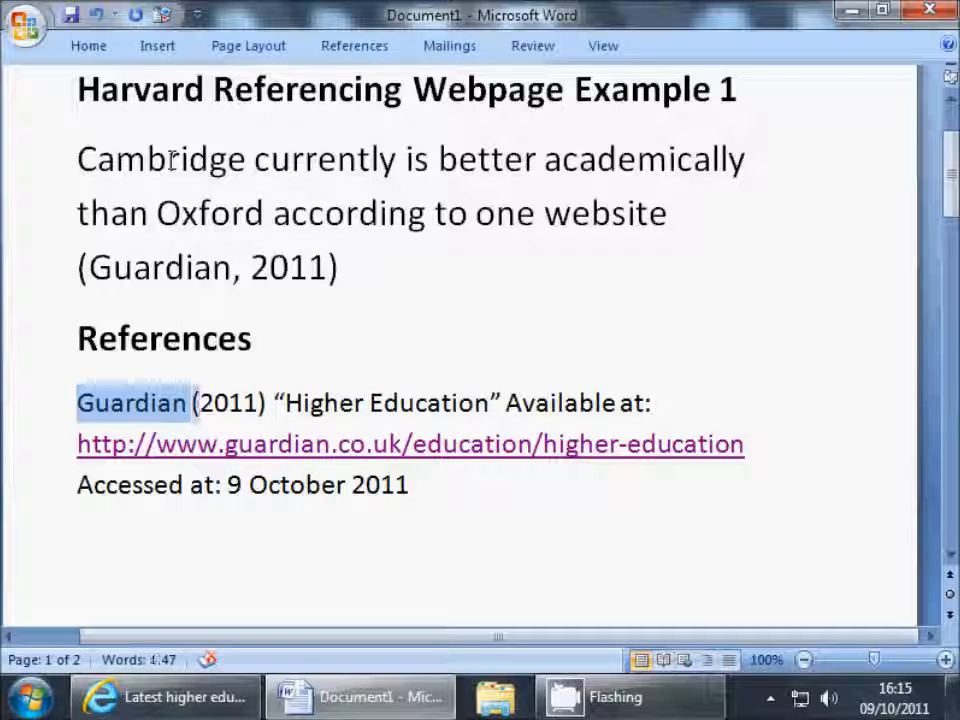
key("Down")
key("Down")
key("Down")
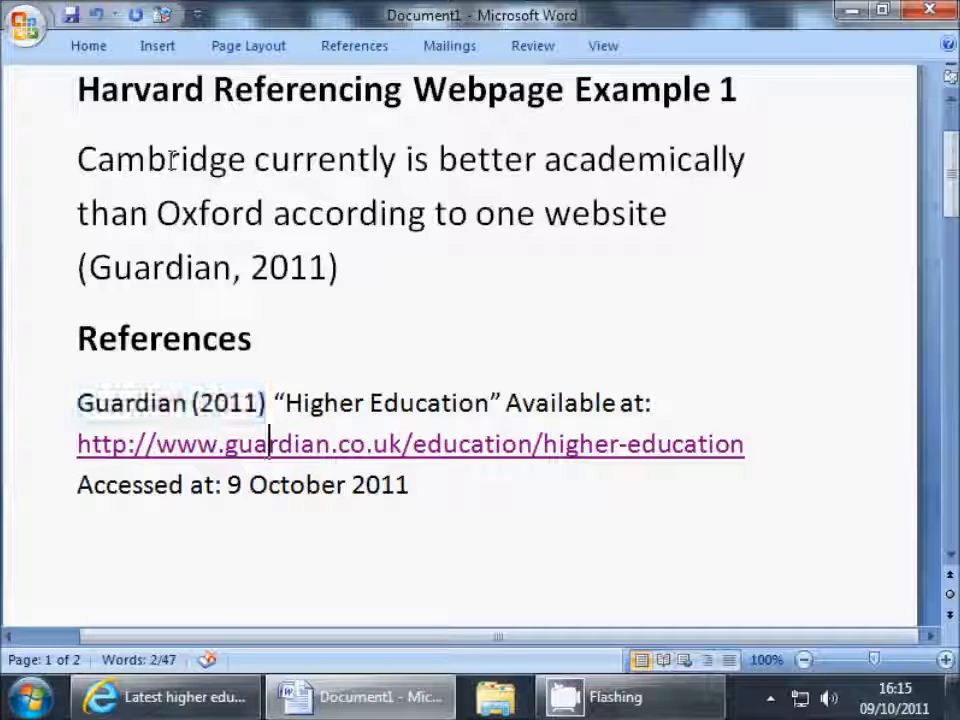